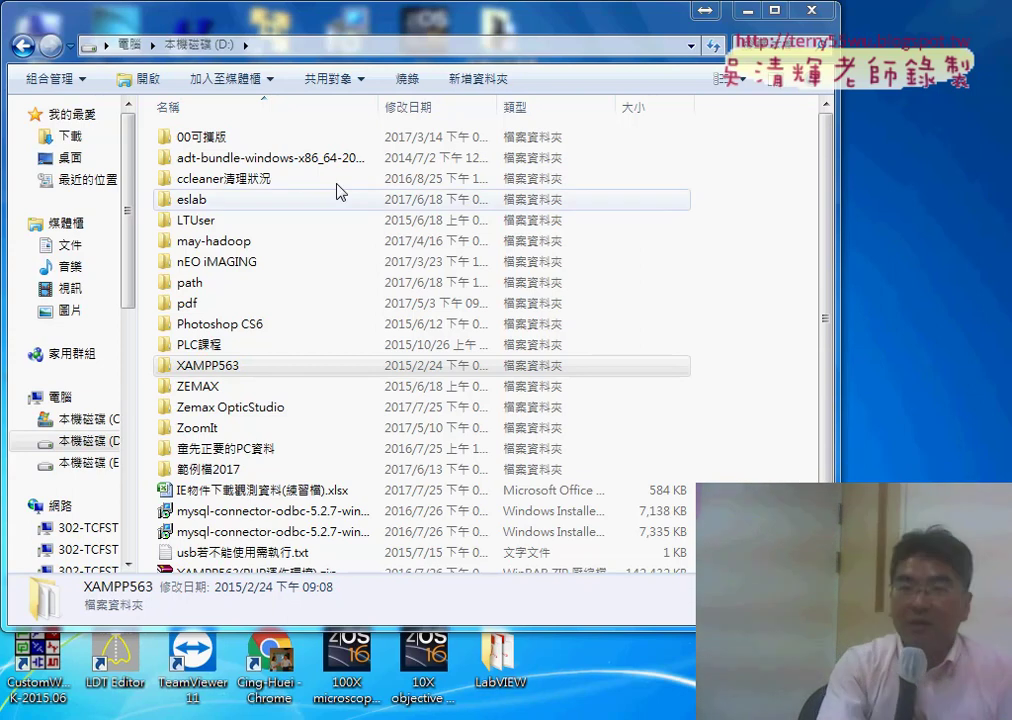
# - Open the XAMPP563 folder on drive D and scroll down to xampp-control.exe
pyautogui.rightClick(228, 368)
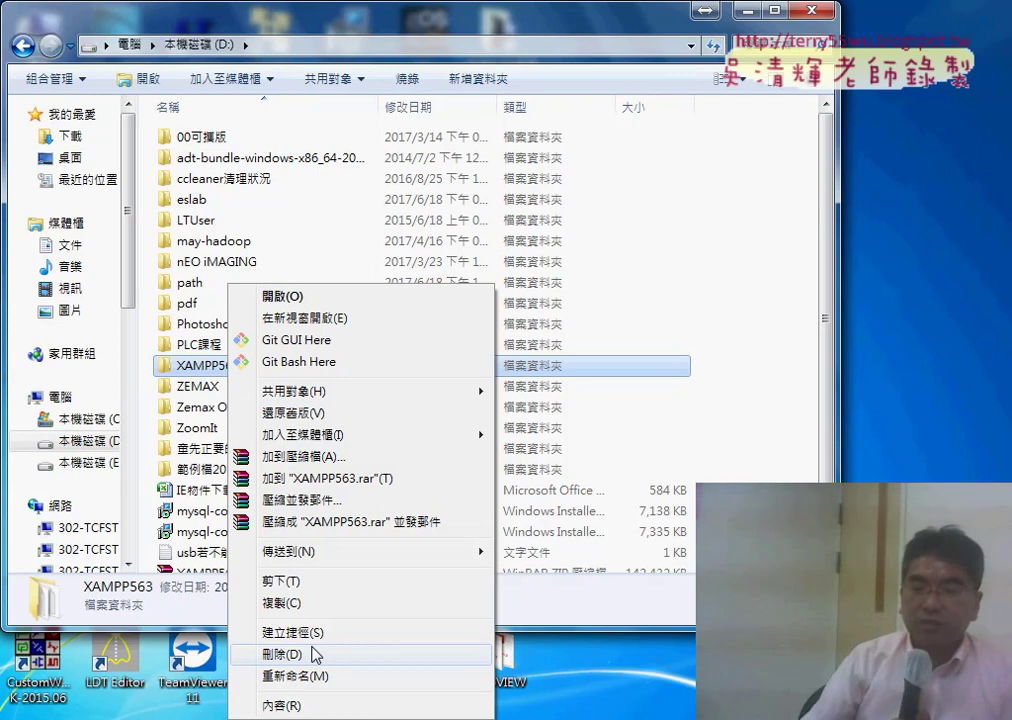
pyautogui.click(546, 378)
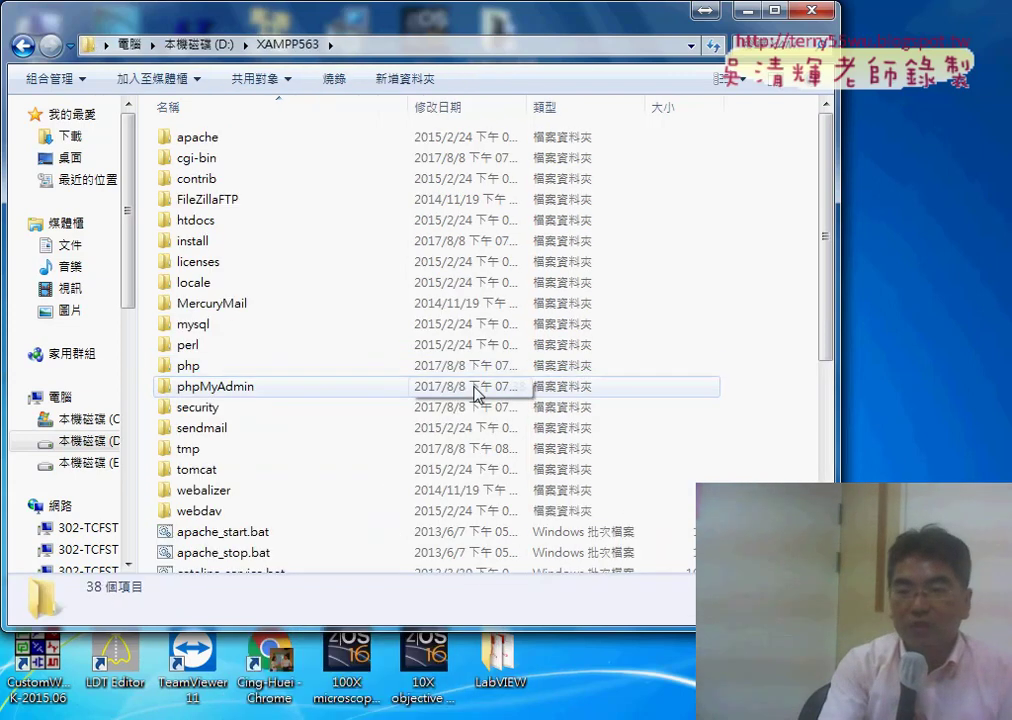
pyautogui.scroll(-3, 268, 500)
pyautogui.scroll(-3, 268, 500)
# - Launch xampp-control.exe, allow it to run, and go to phpMyAdmin via the MySQL Admin button
pyautogui.doubleClick(268, 500)
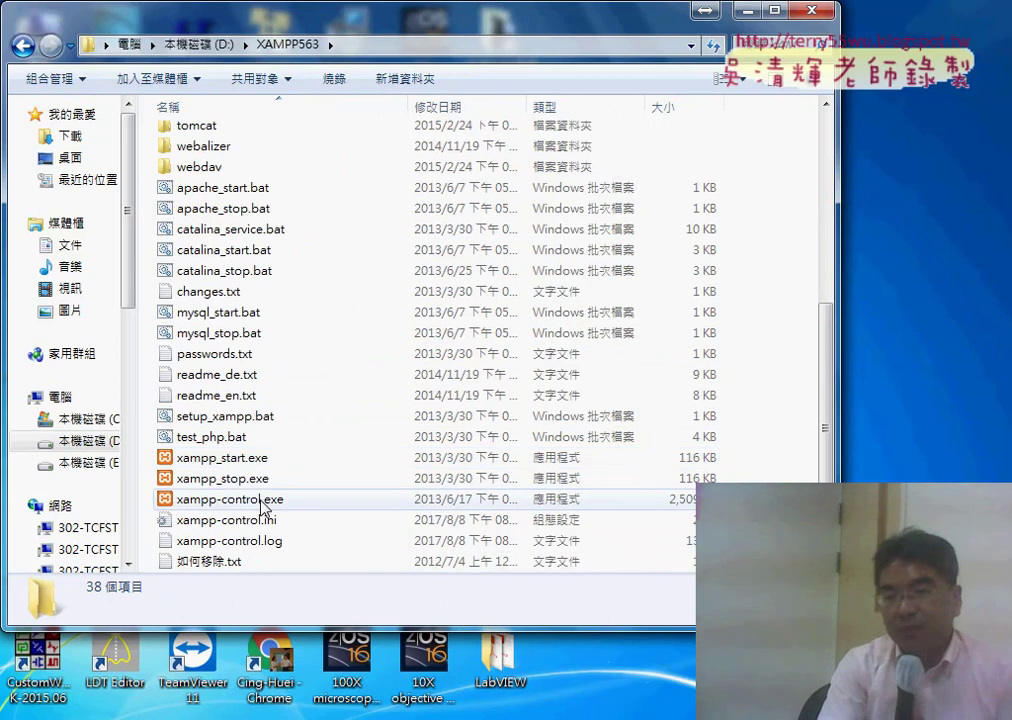
pyautogui.click(562, 386)
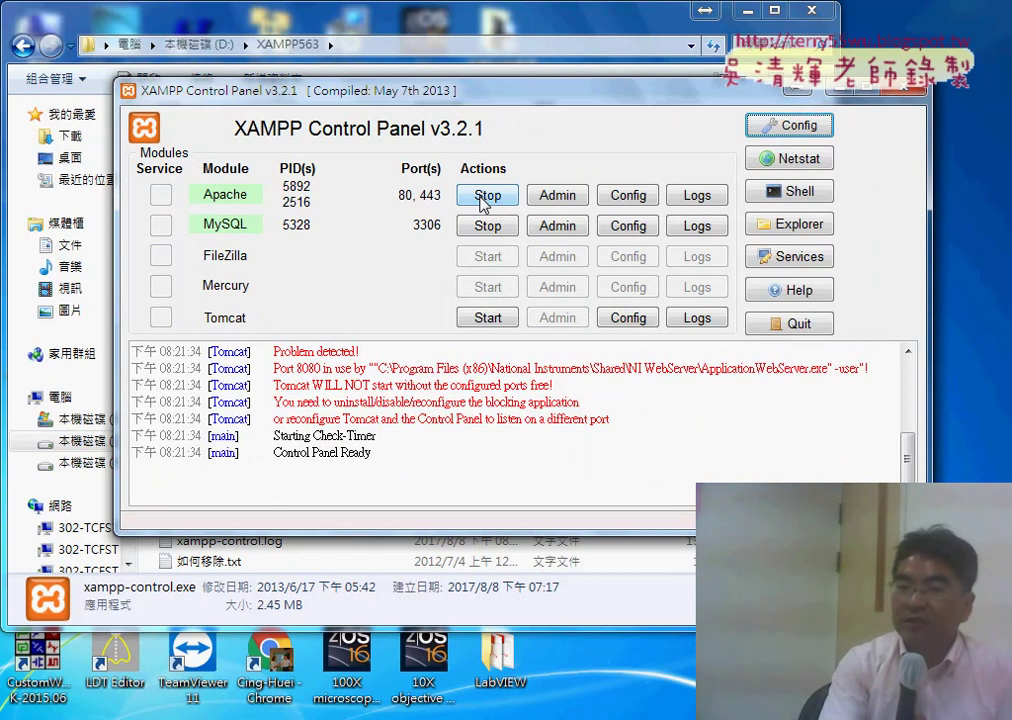
pyautogui.click(555, 226)
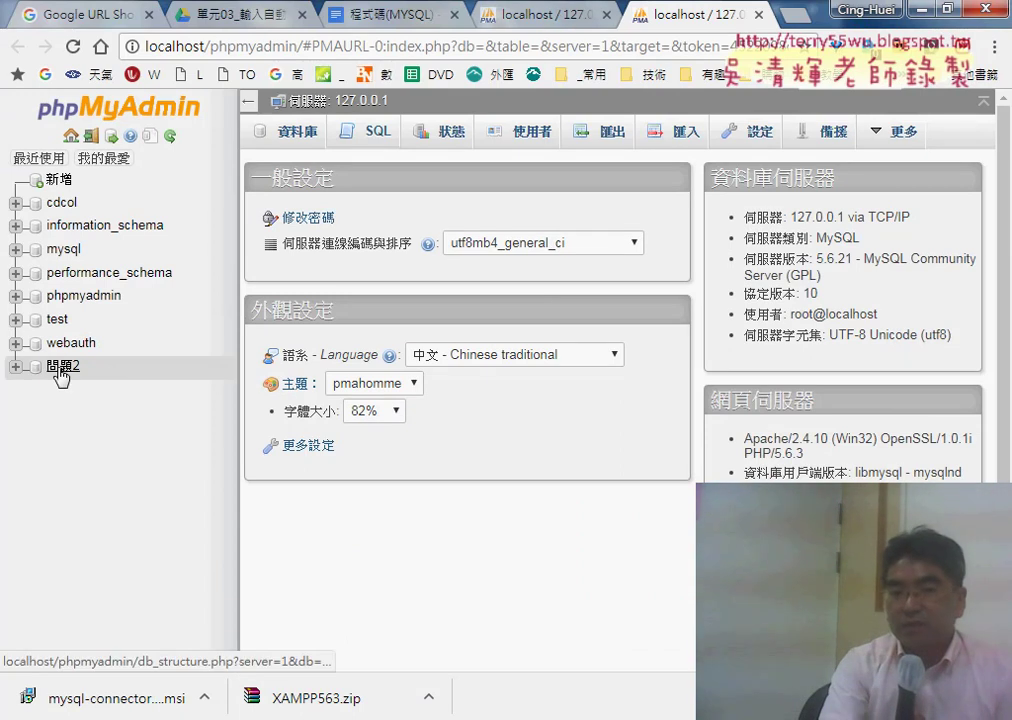
# - Browse the 問題2 table in the 問題2 database, showing its empty result
pyautogui.click(59, 368)
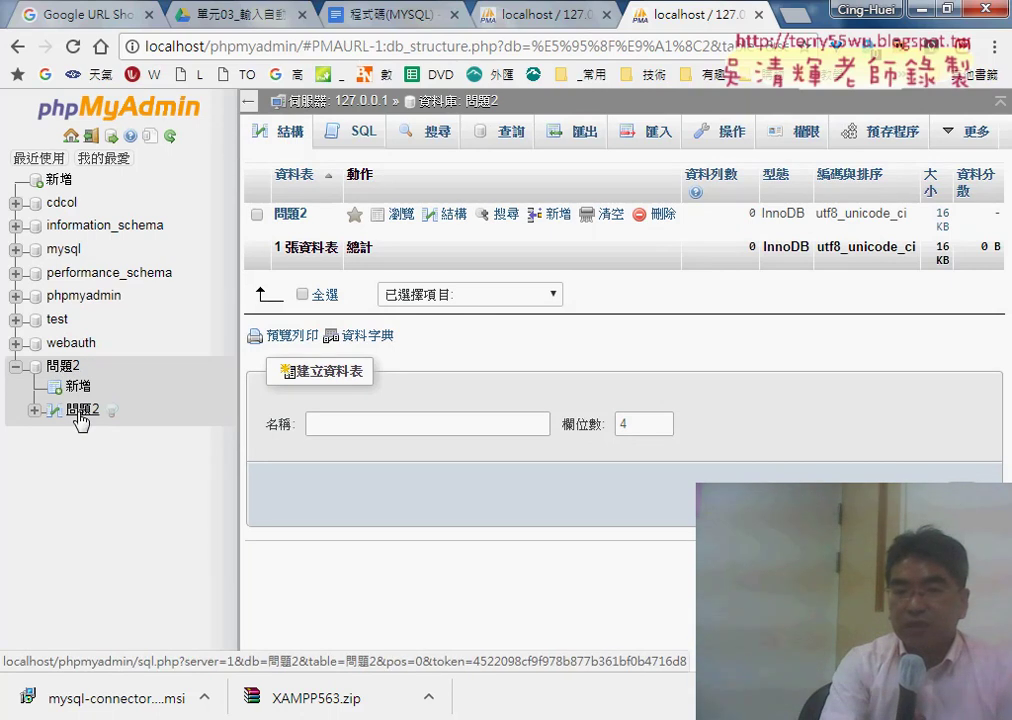
pyautogui.click(81, 412)
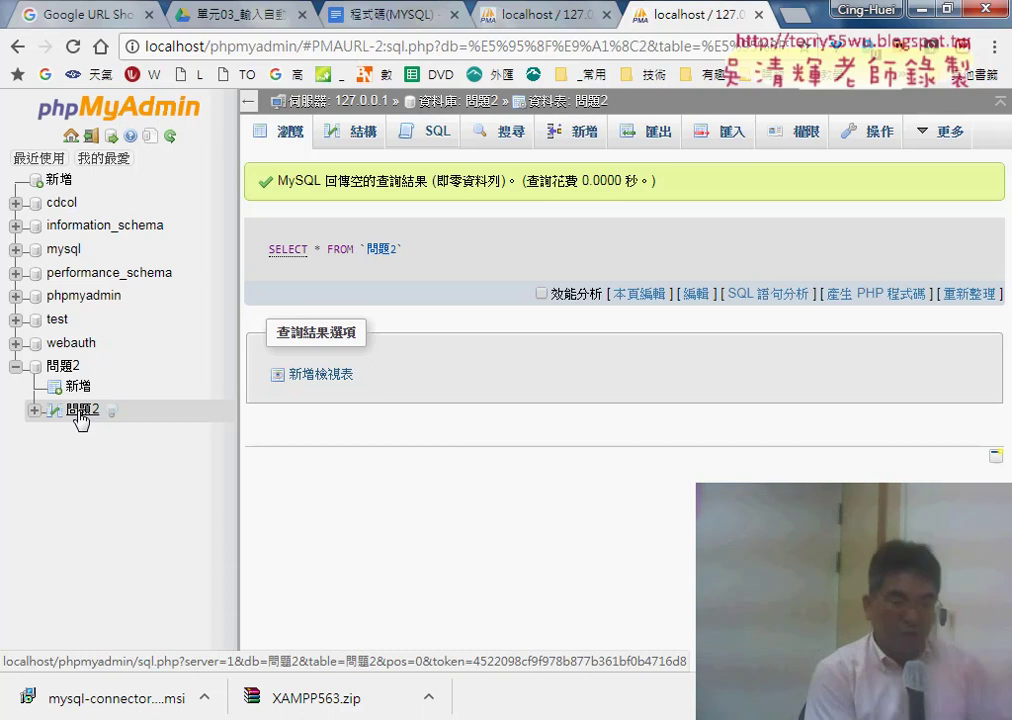
pyautogui.click(82, 416)
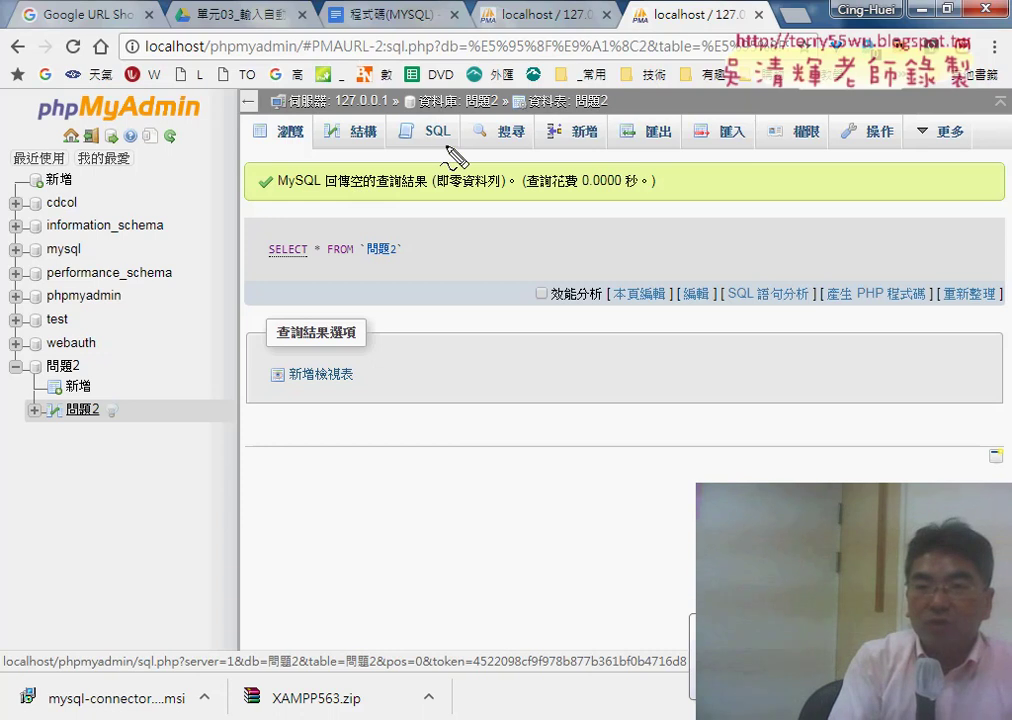
# - Draw a red circle and arrow to emphasize the empty result, then clear them
pyautogui.moveTo(445, 138)
pyautogui.mouseDown()
pyautogui.moveTo(420, 126)
pyautogui.moveTo(440, 118)
pyautogui.moveTo(427, 350)
pyautogui.mouseUp()
pyautogui.moveTo(419, 164); pyautogui.dragTo(440, 164)
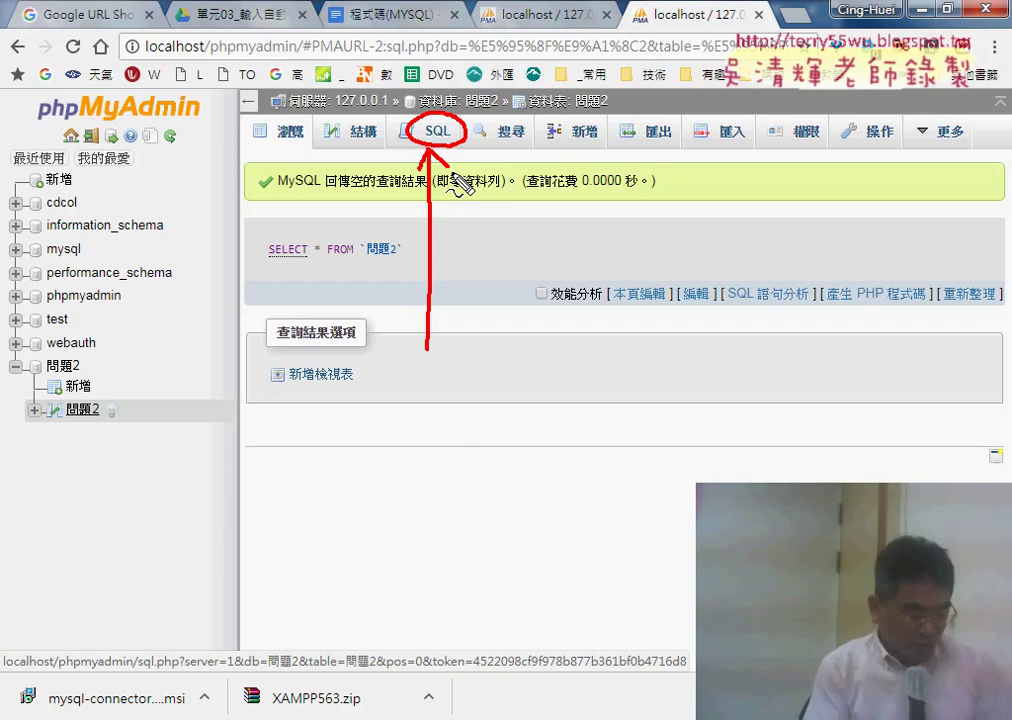
pyautogui.press('Escape')
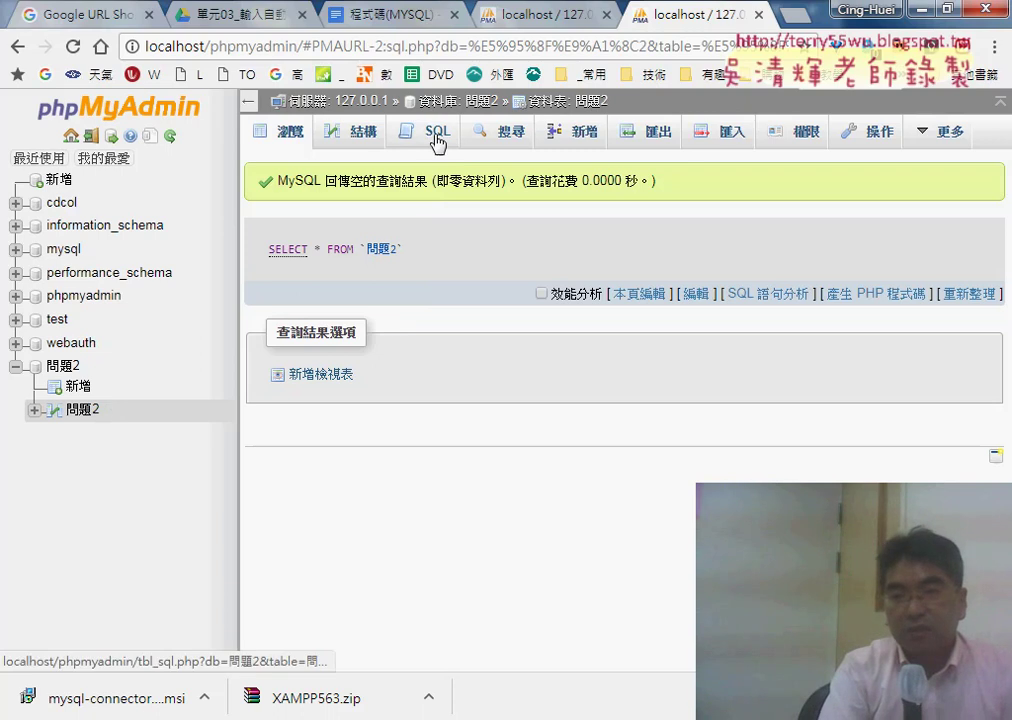
# - Clear the SQL editor for 問題2 and load the INSERT INTO template
pyautogui.click(442, 148)
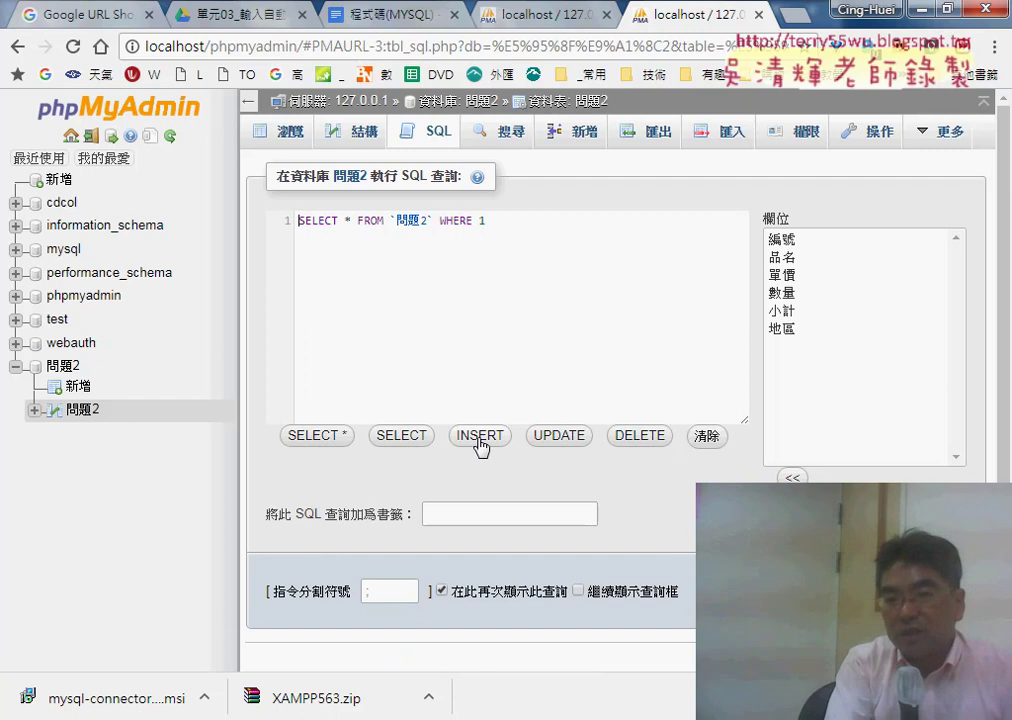
pyautogui.click(709, 441)
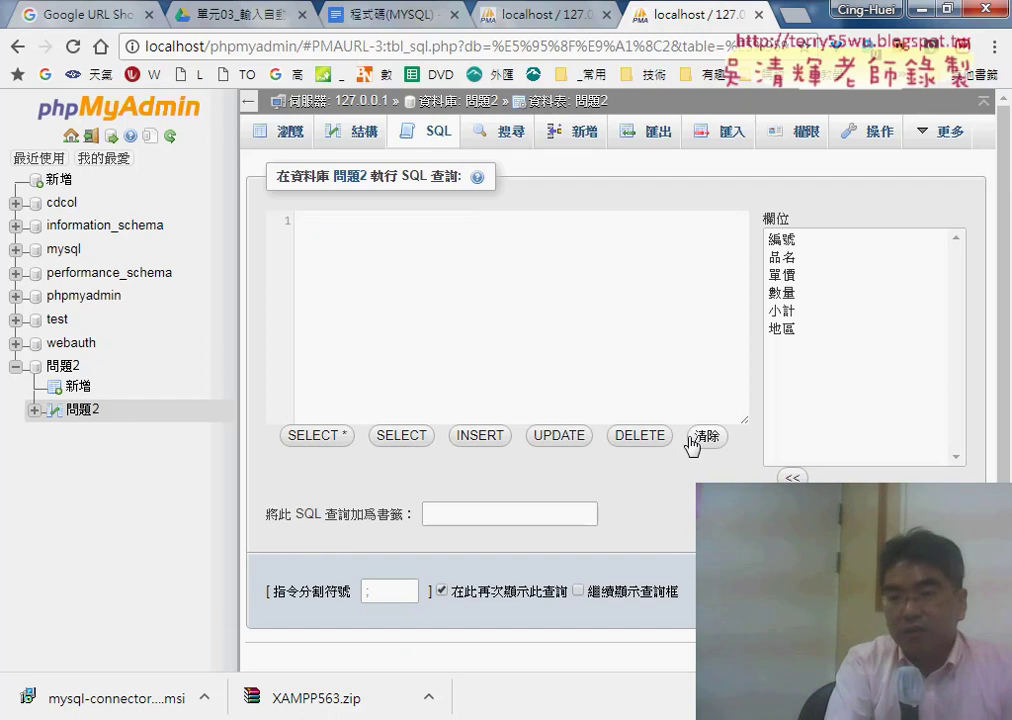
pyautogui.click(480, 440)
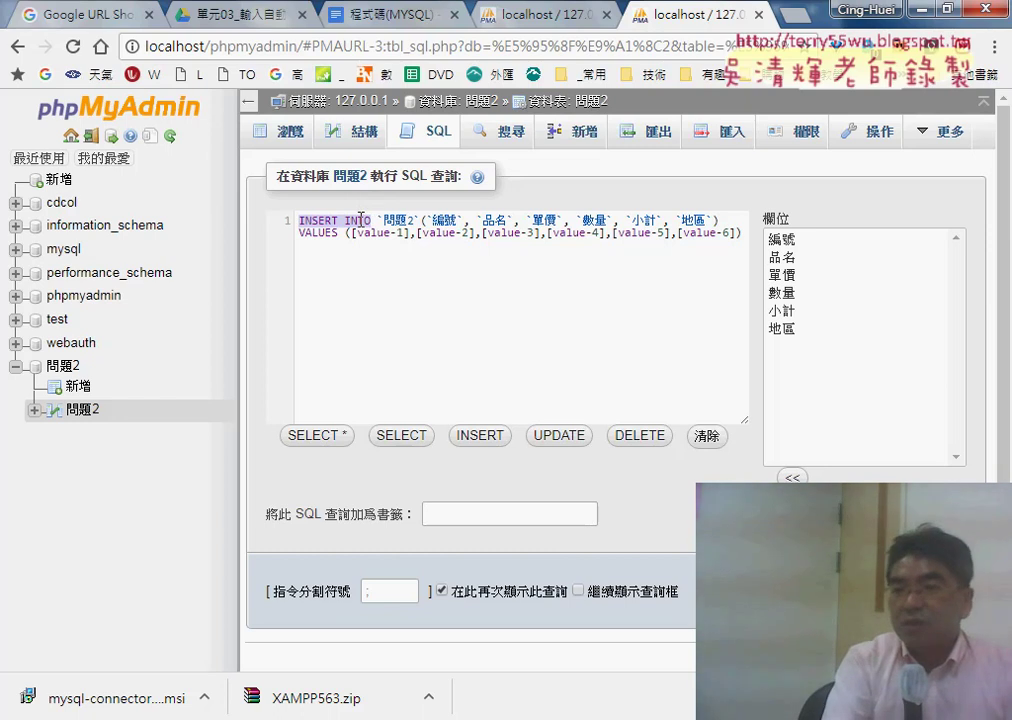
# - Highlight the table name, the column list 編號 to 地區, and the VALUES placeholders in turn
pyautogui.moveTo(387, 219); pyautogui.dragTo(414, 219)
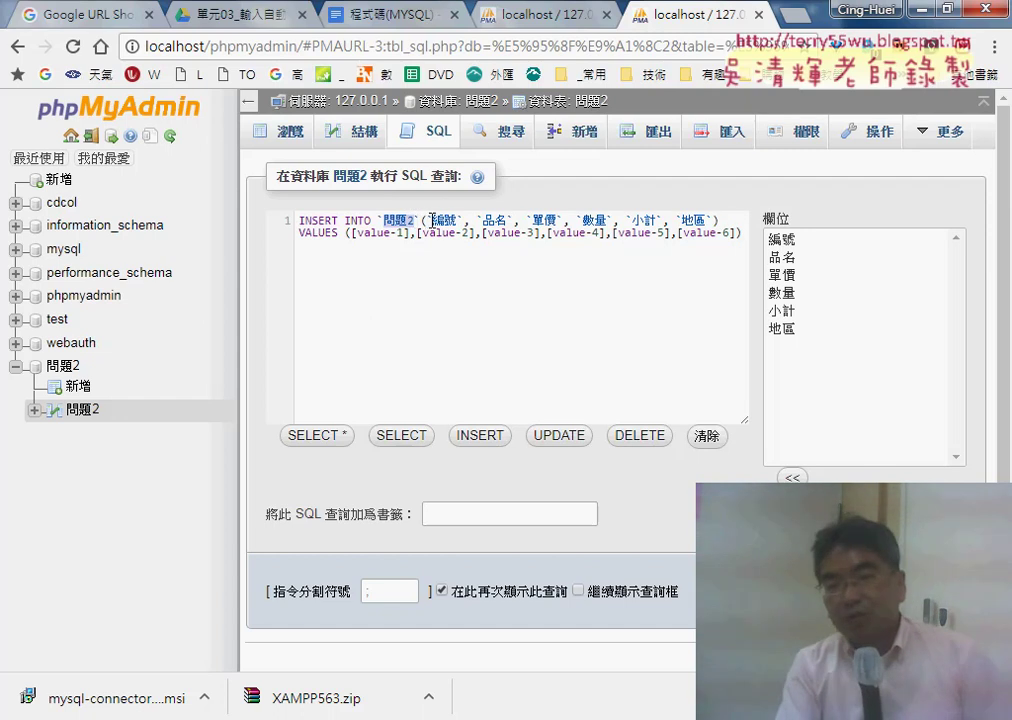
pyautogui.click(425, 220)
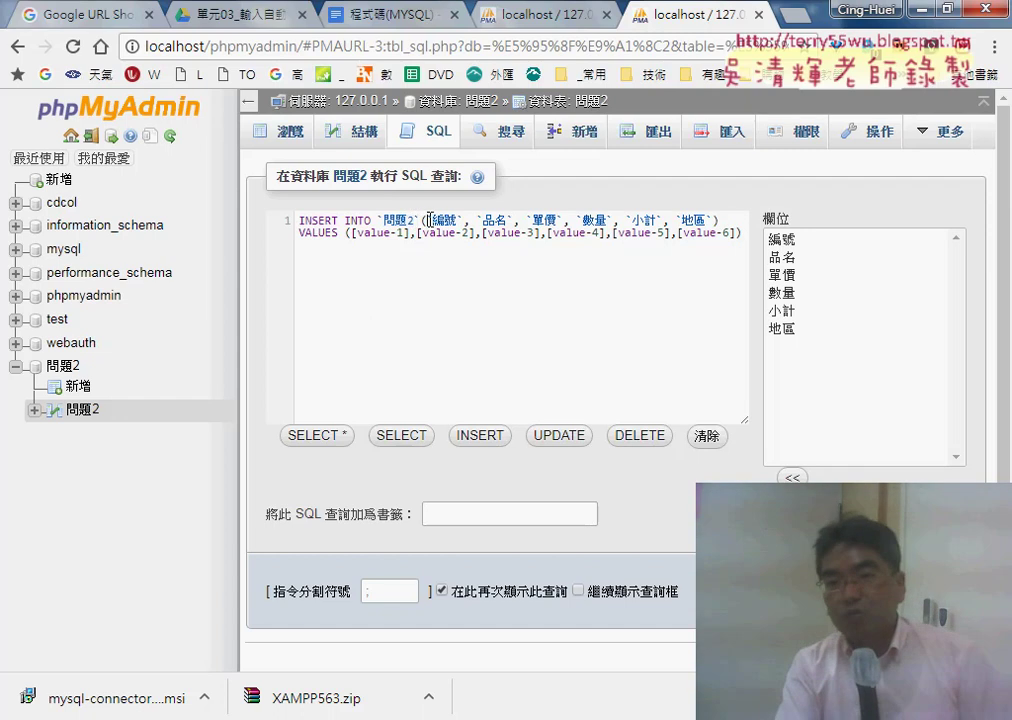
pyautogui.moveTo(433, 220); pyautogui.dragTo(512, 220)
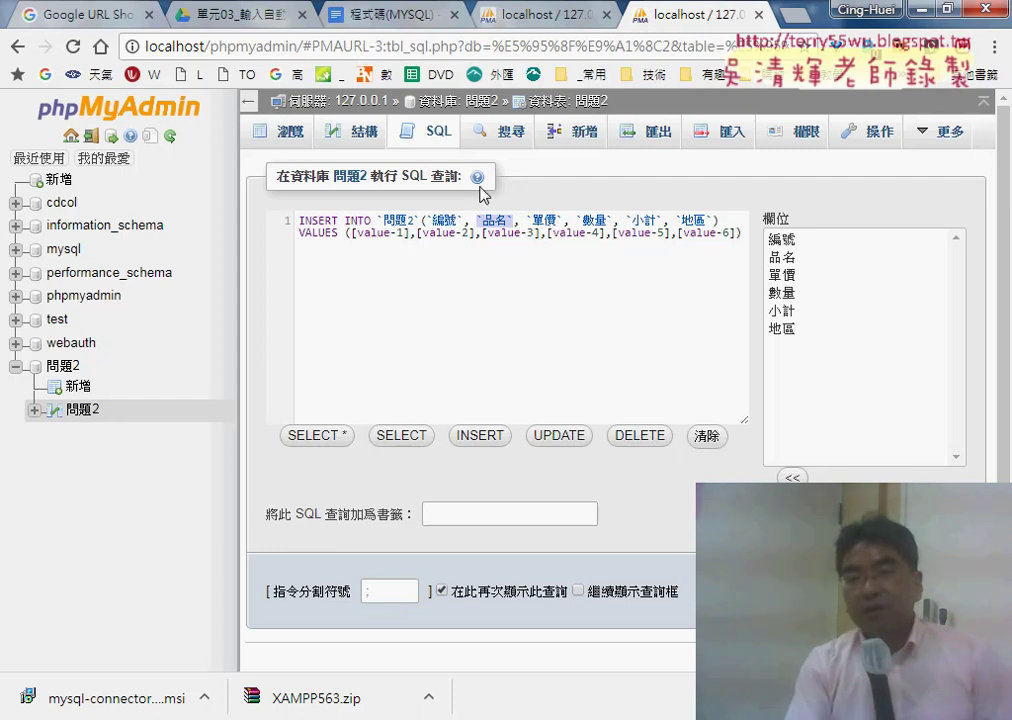
pyautogui.moveTo(422, 219); pyautogui.dragTo(704, 221)
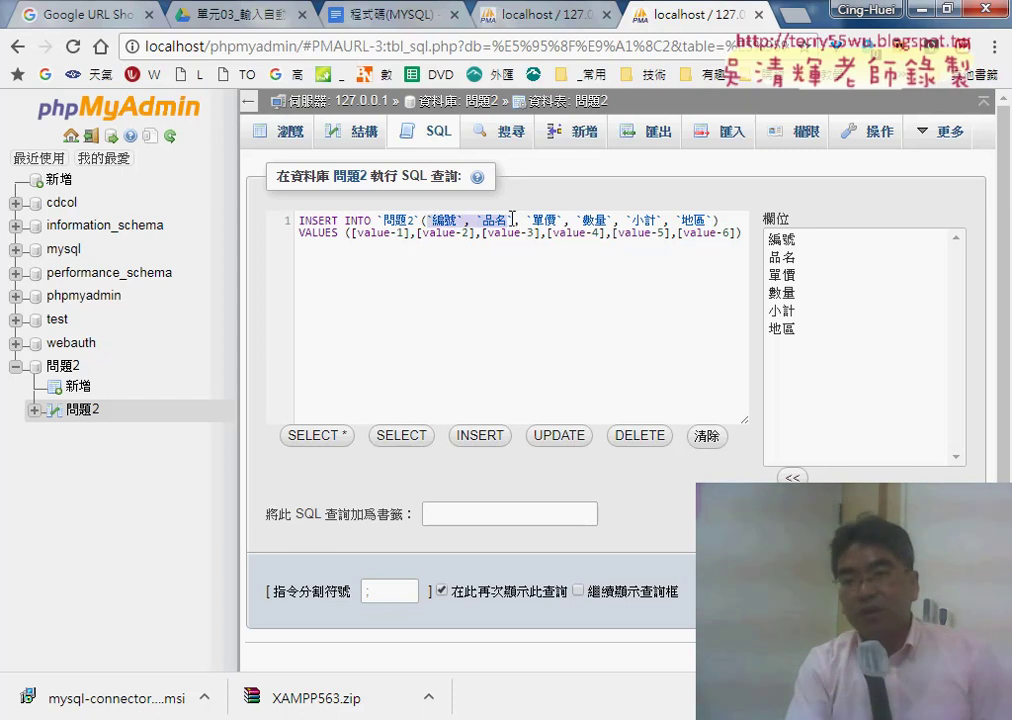
pyautogui.click(724, 220)
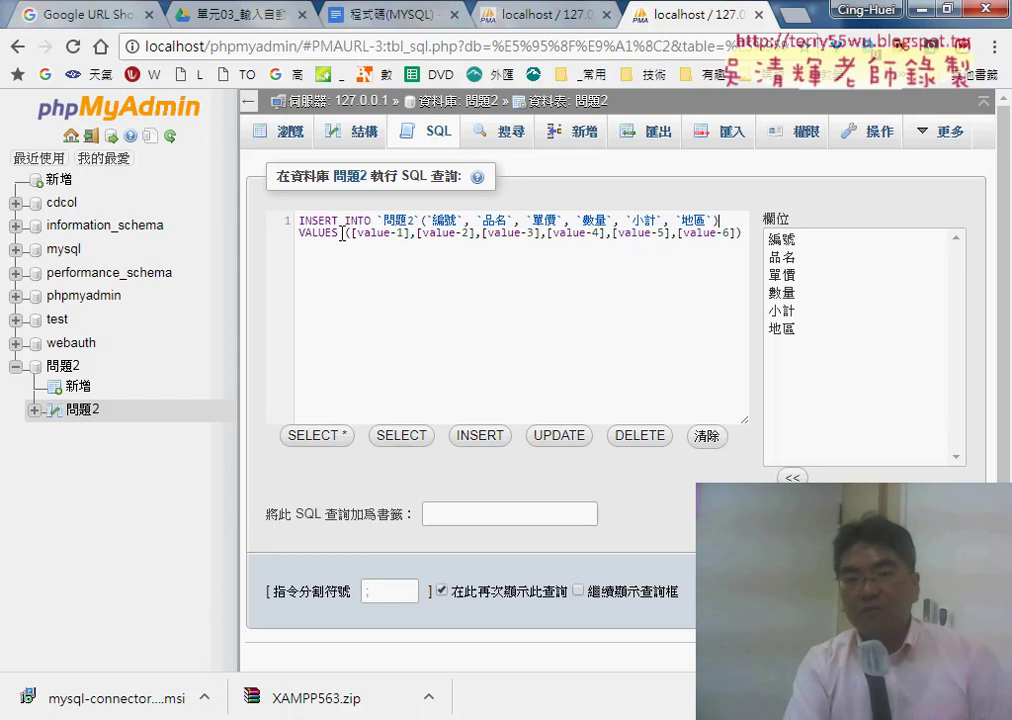
pyautogui.moveTo(342, 233)
pyautogui.mouseDown()
pyautogui.moveTo(298, 236)
pyautogui.moveTo(735, 236)
pyautogui.mouseUp()
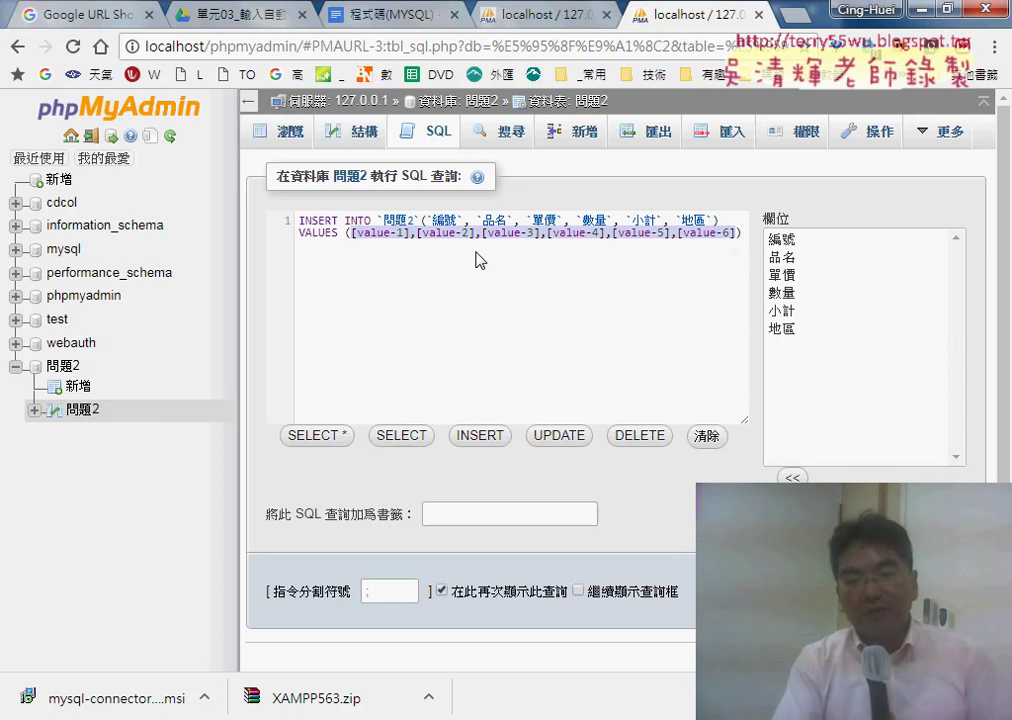
pyautogui.click(361, 234)
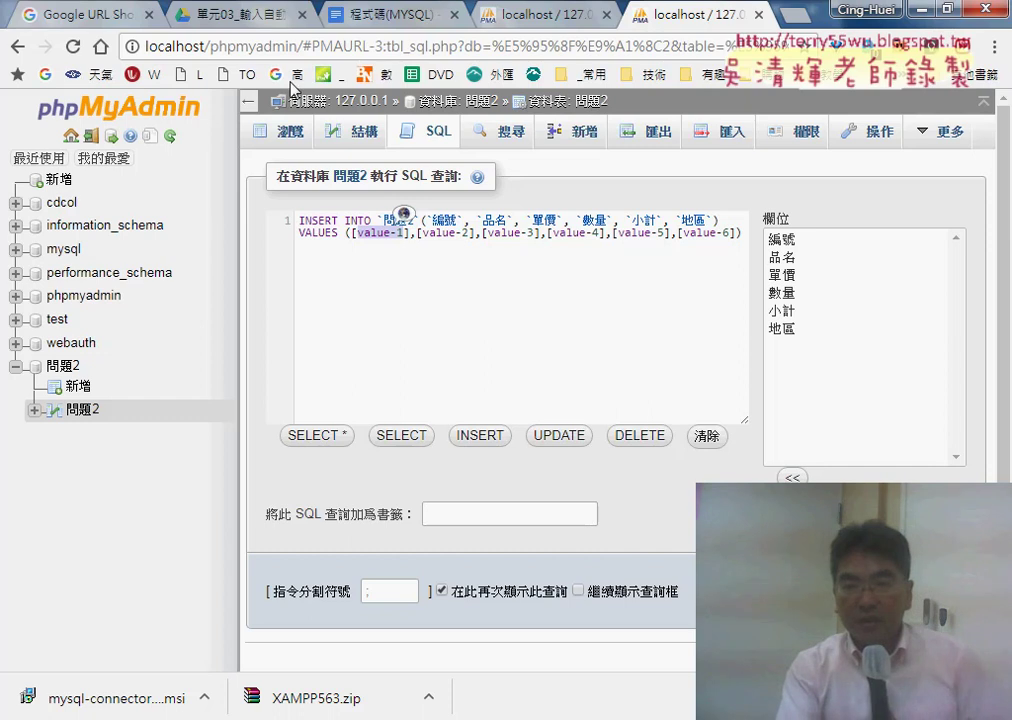
# - Select the red INSERT INTO `問題2` example in the 程式碼(MYSQL) document, then return to phpMyAdmin
pyautogui.click(443, 16)
pyautogui.scroll(-4, 463, 293)
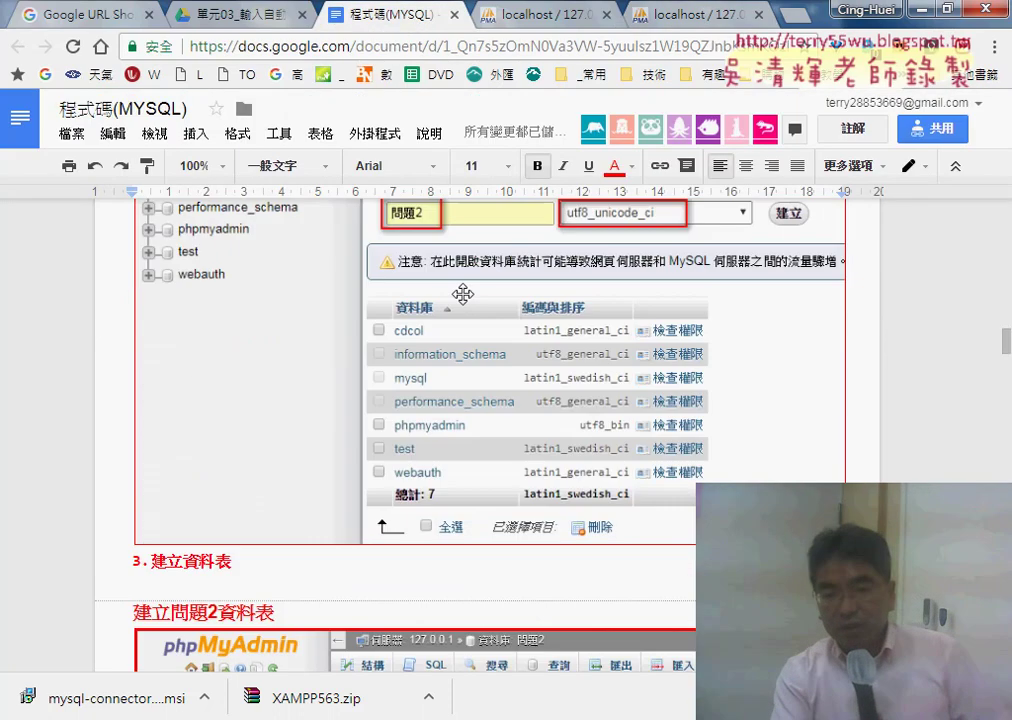
pyautogui.scroll(-1, 463, 293)
pyautogui.scroll(-2, 463, 293)
pyautogui.scroll(-3, 463, 293)
pyautogui.scroll(-1, 465, 293)
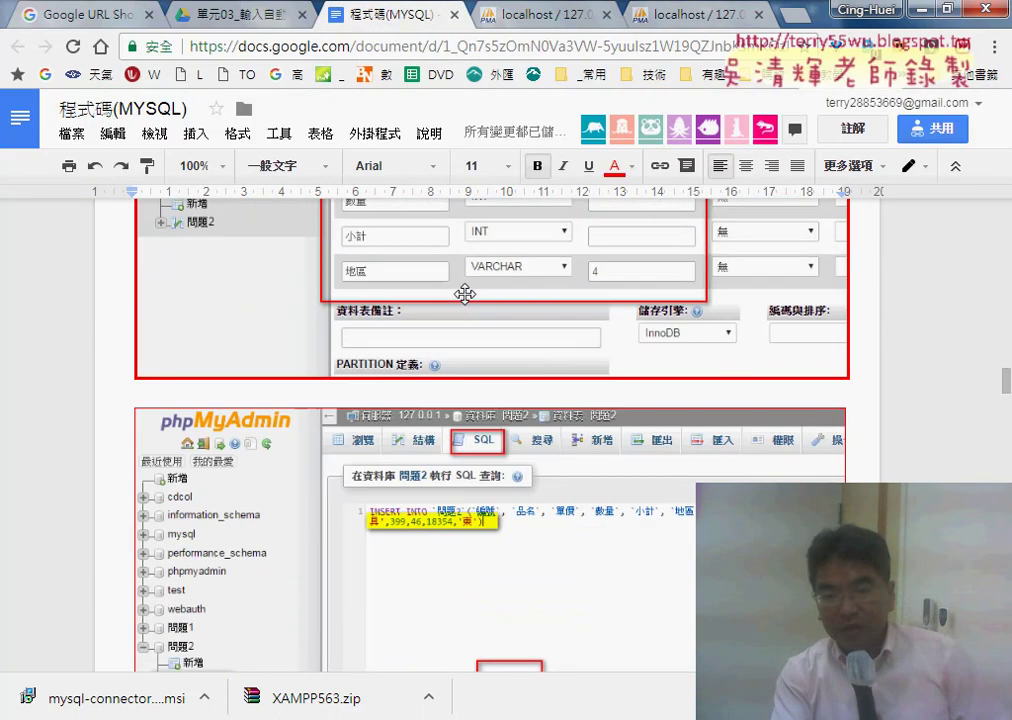
pyautogui.scroll(-2, 465, 293)
pyautogui.scroll(-1, 463, 289)
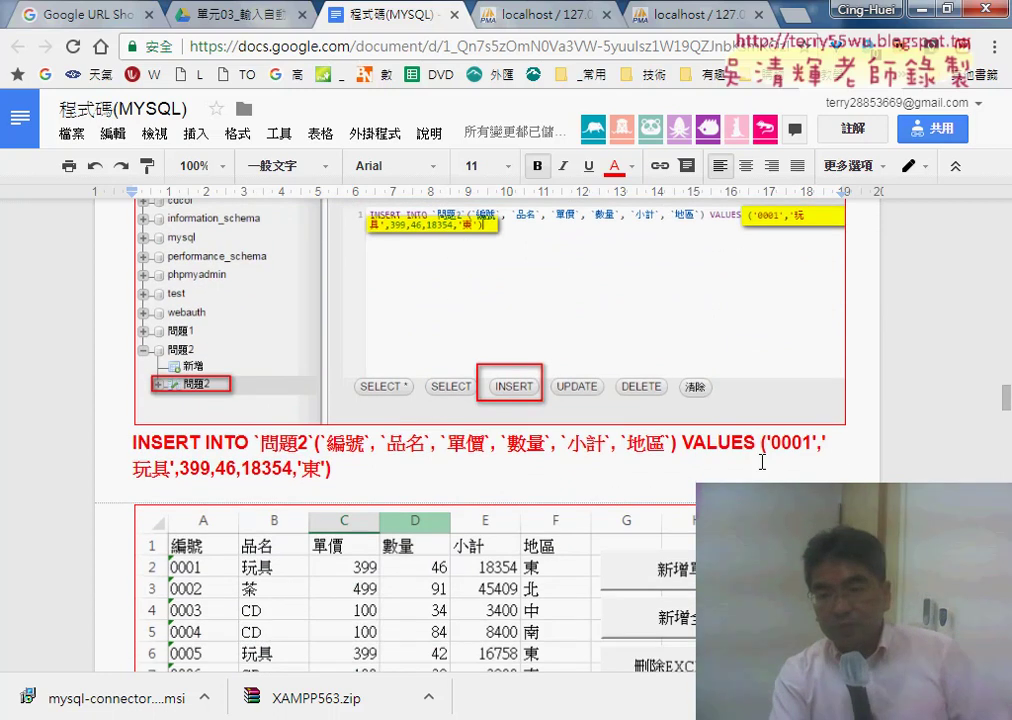
pyautogui.moveTo(366, 468); pyautogui.dragTo(135, 442)
pyautogui.hotkey('ctrl', 'c')
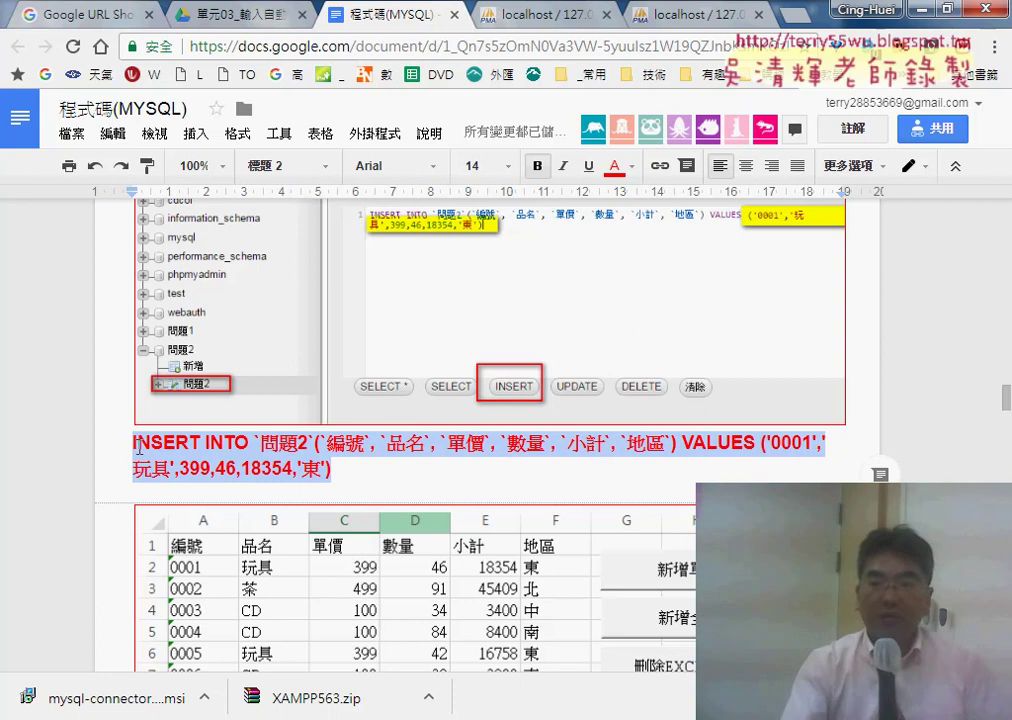
pyautogui.click(670, 14)
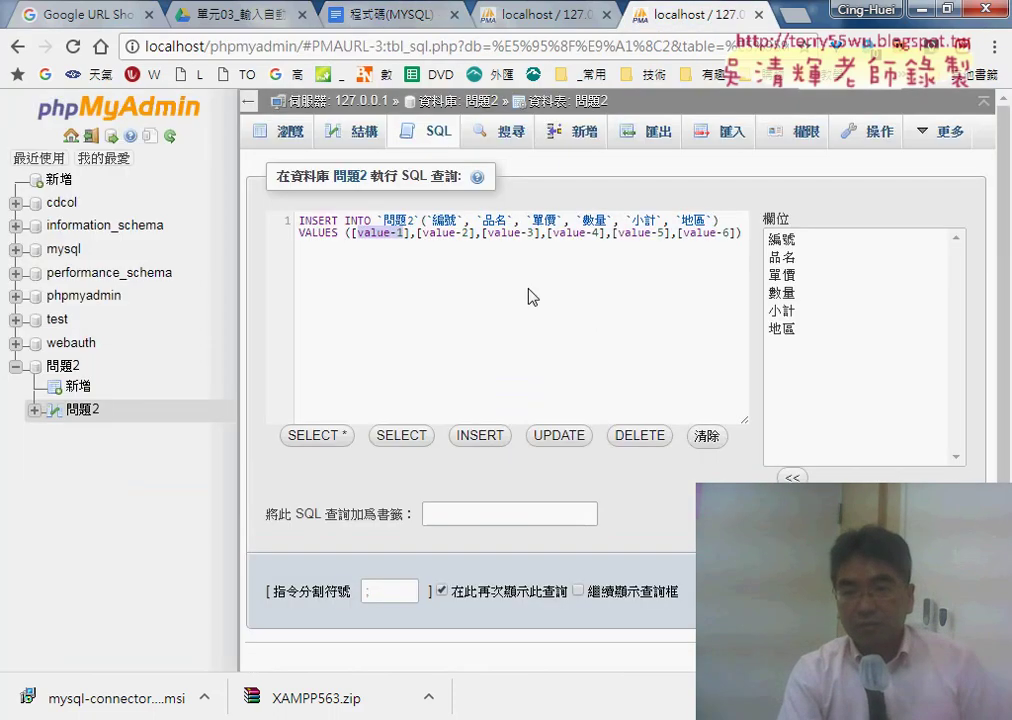
# - Paste the copied INSERT over the template and run it, adding ('0001','玩具',399,46,18354,'東')
pyautogui.moveTo(745, 232); pyautogui.dragTo(268, 220)
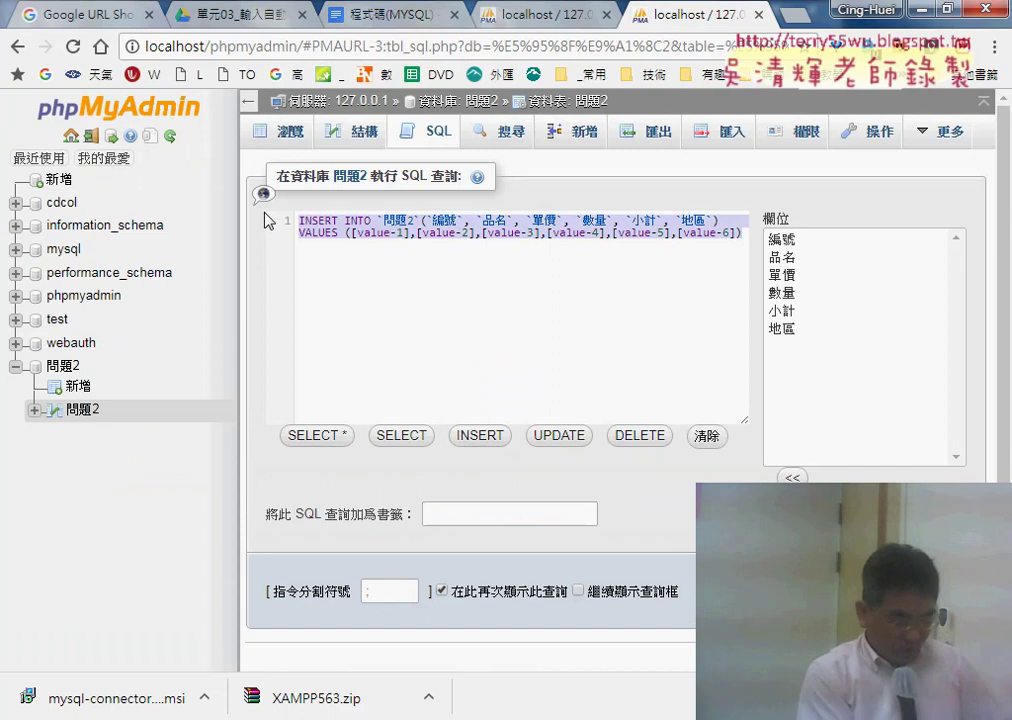
pyautogui.hotkey('ctrl', 'v')
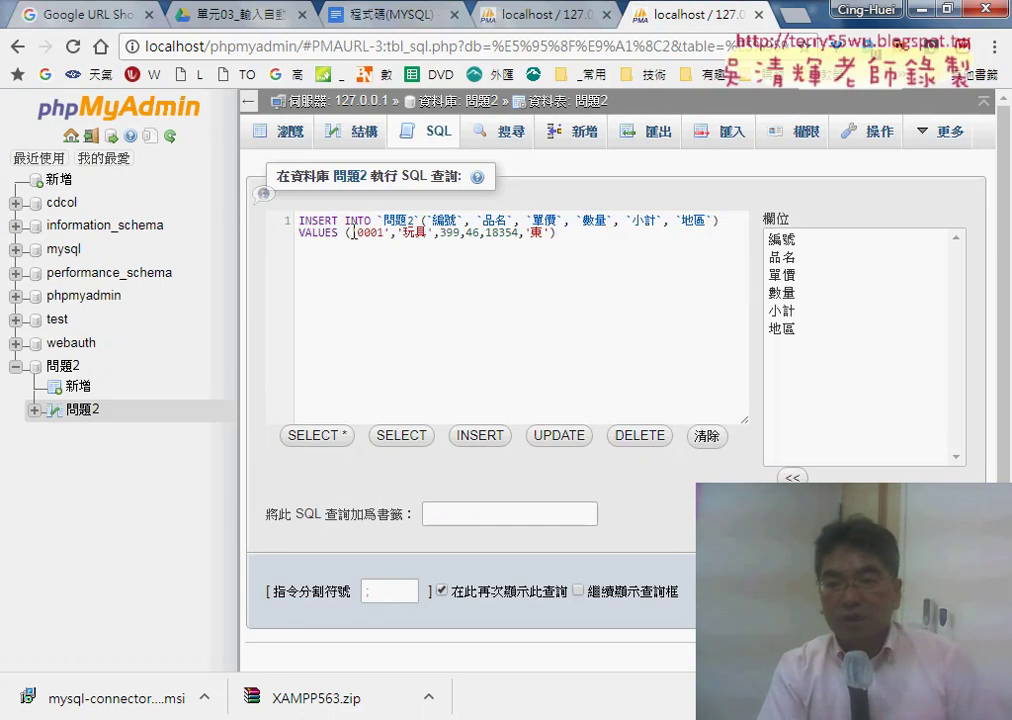
pyautogui.moveTo(428, 219); pyautogui.dragTo(463, 218)
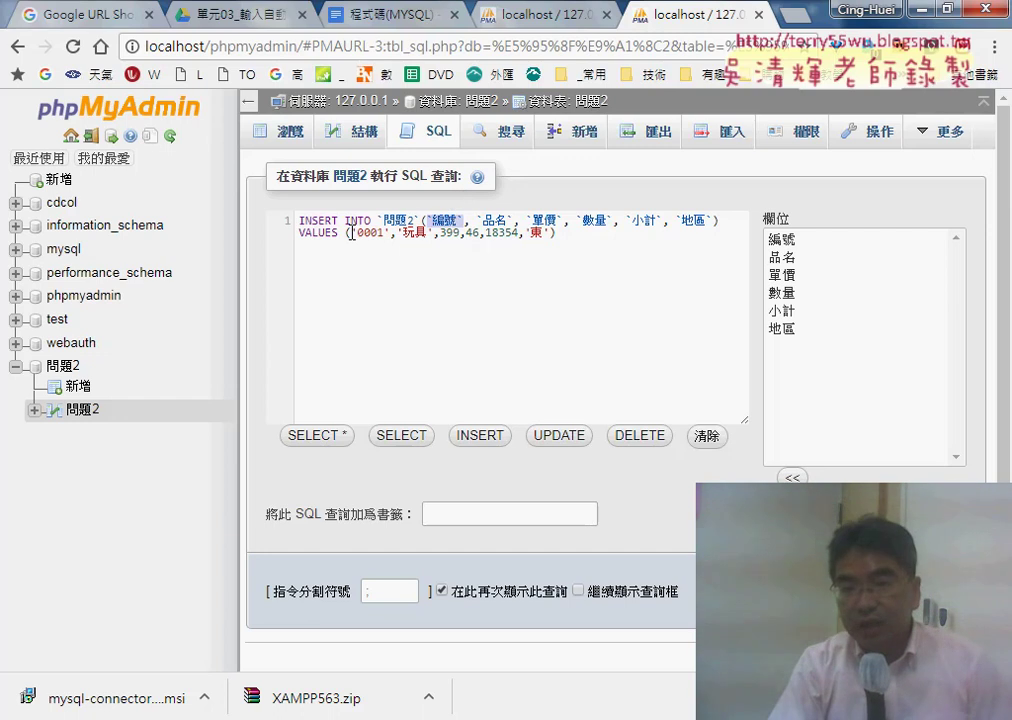
pyautogui.click(405, 232)
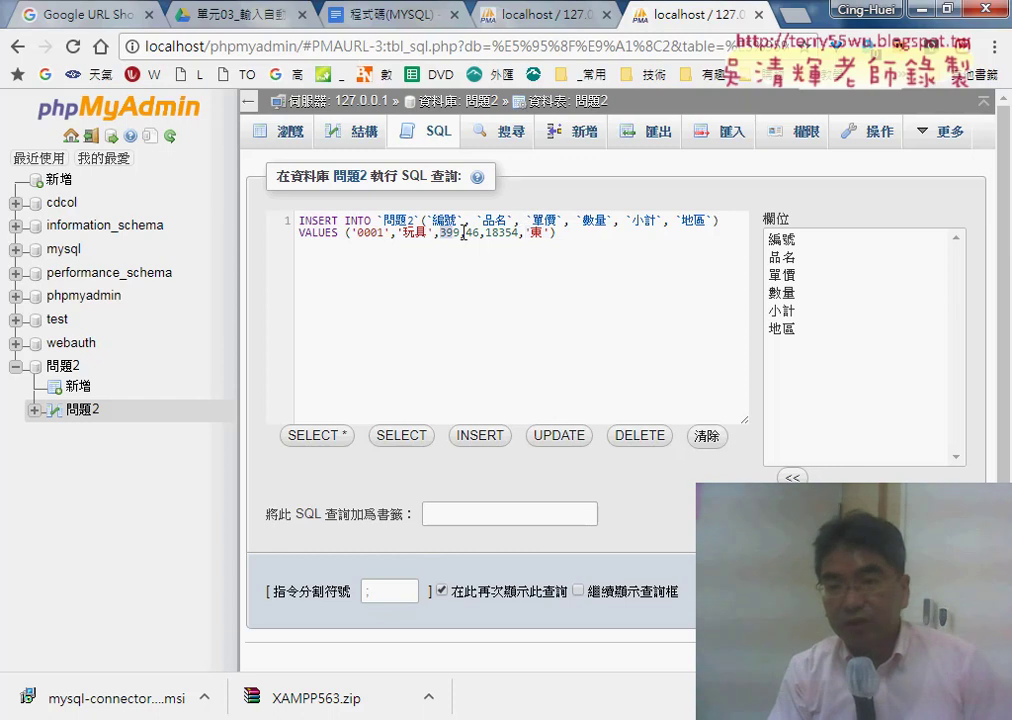
pyautogui.moveTo(463, 233); pyautogui.dragTo(520, 232)
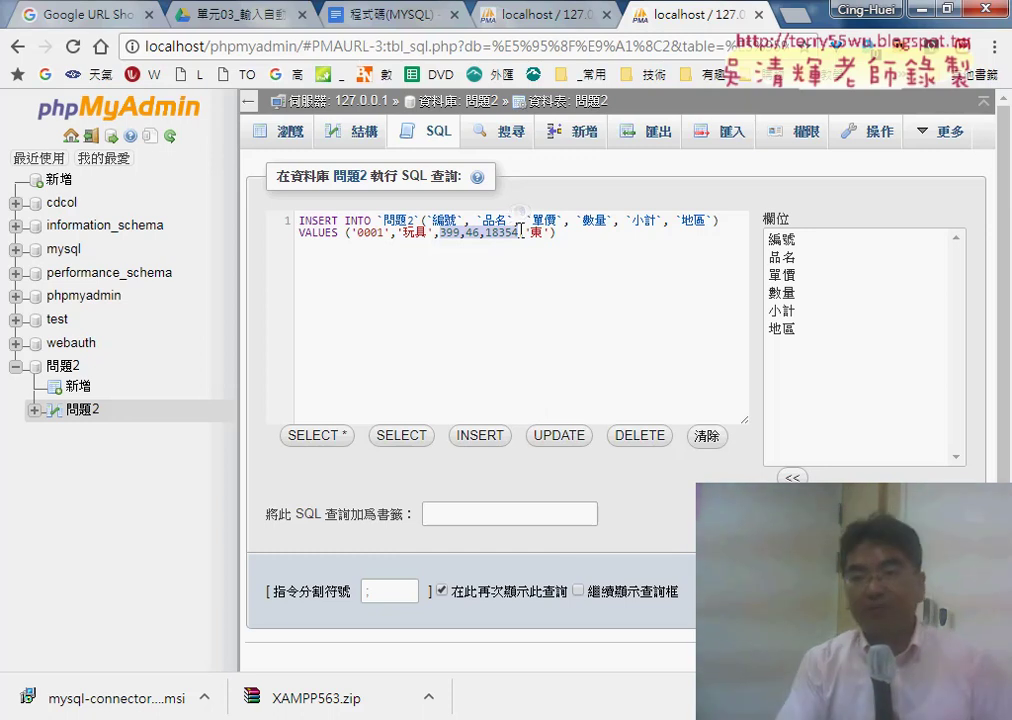
pyautogui.click(570, 232)
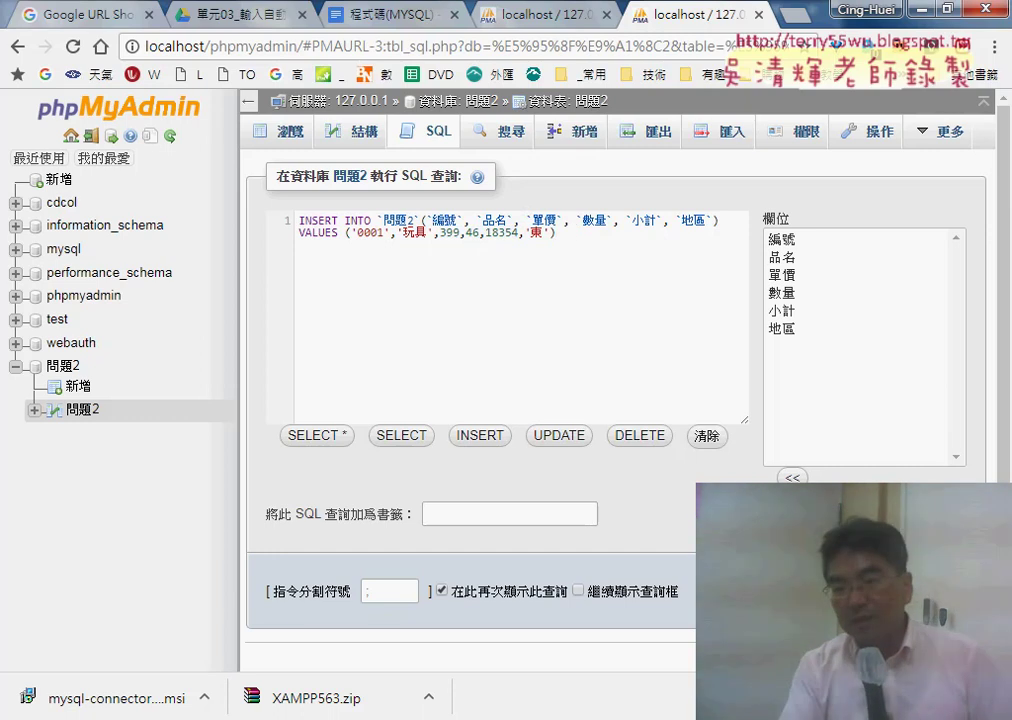
pyautogui.hotkey('ctrl', 'Return')
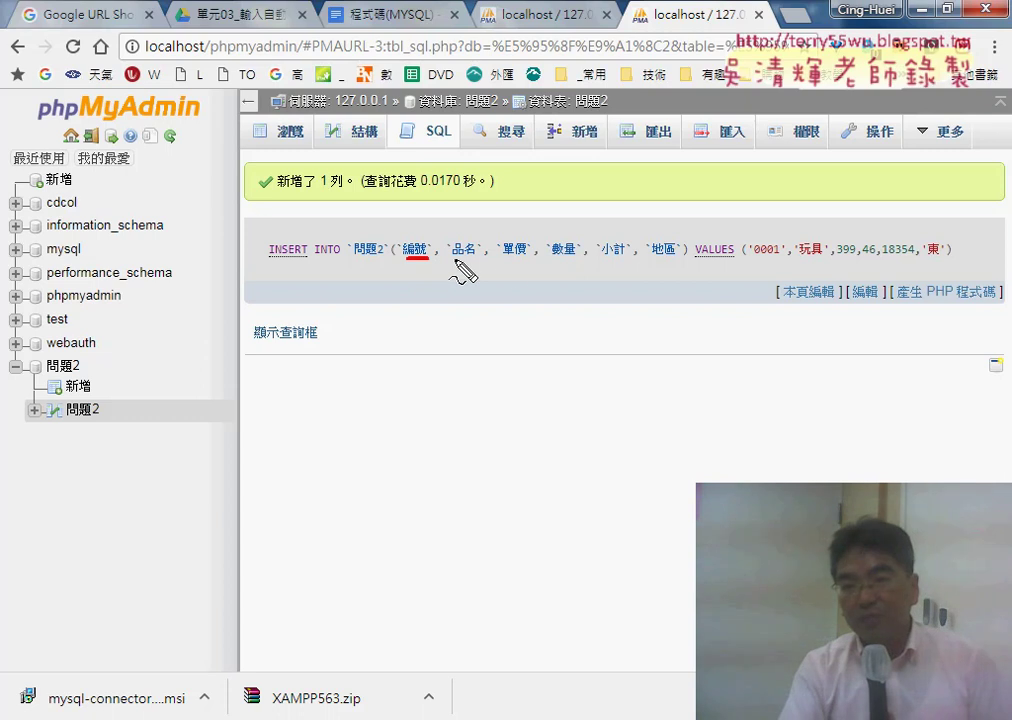
pyautogui.moveTo(537, 257); pyautogui.dragTo(563, 258)
pyautogui.click(611, 261)
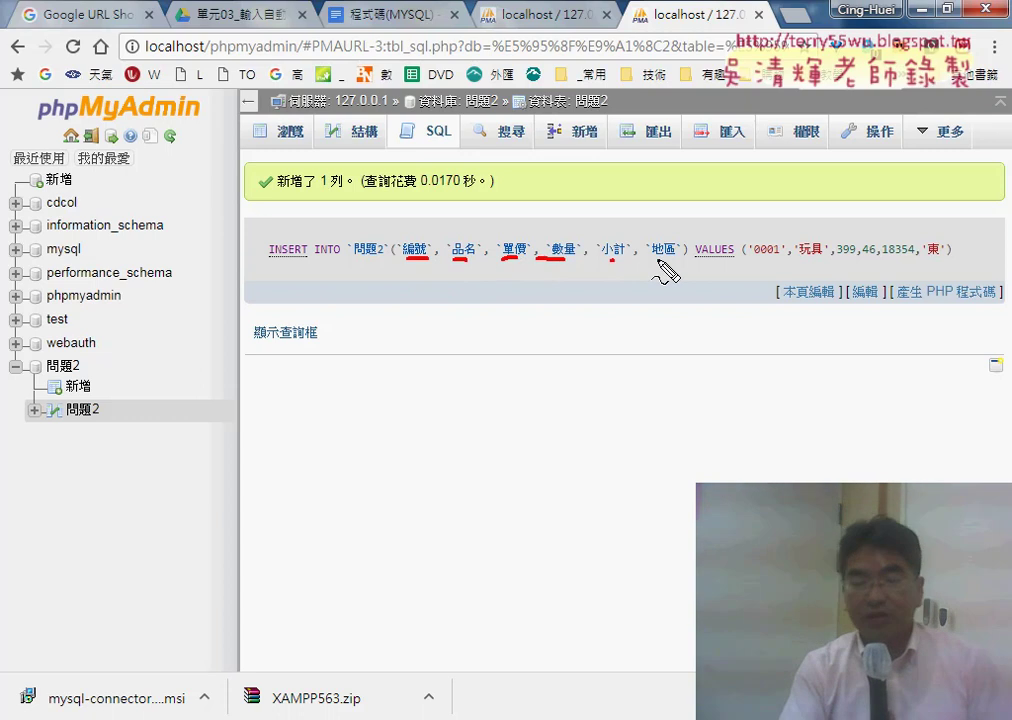
pyautogui.moveTo(490, 199); pyautogui.dragTo(479, 197)
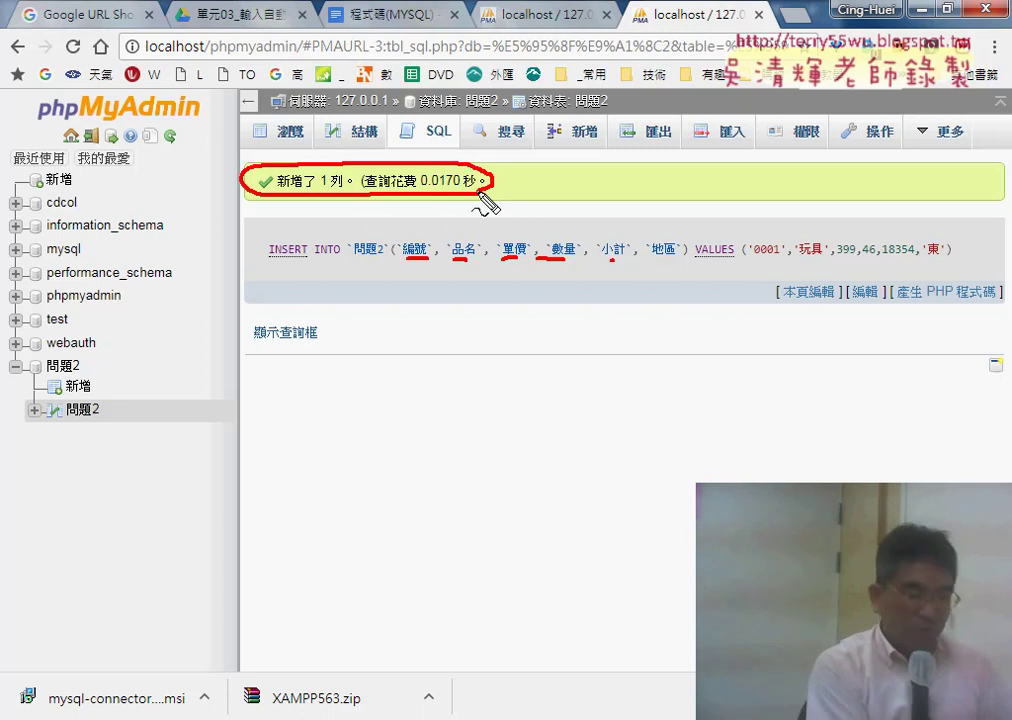
pyautogui.press('Escape')
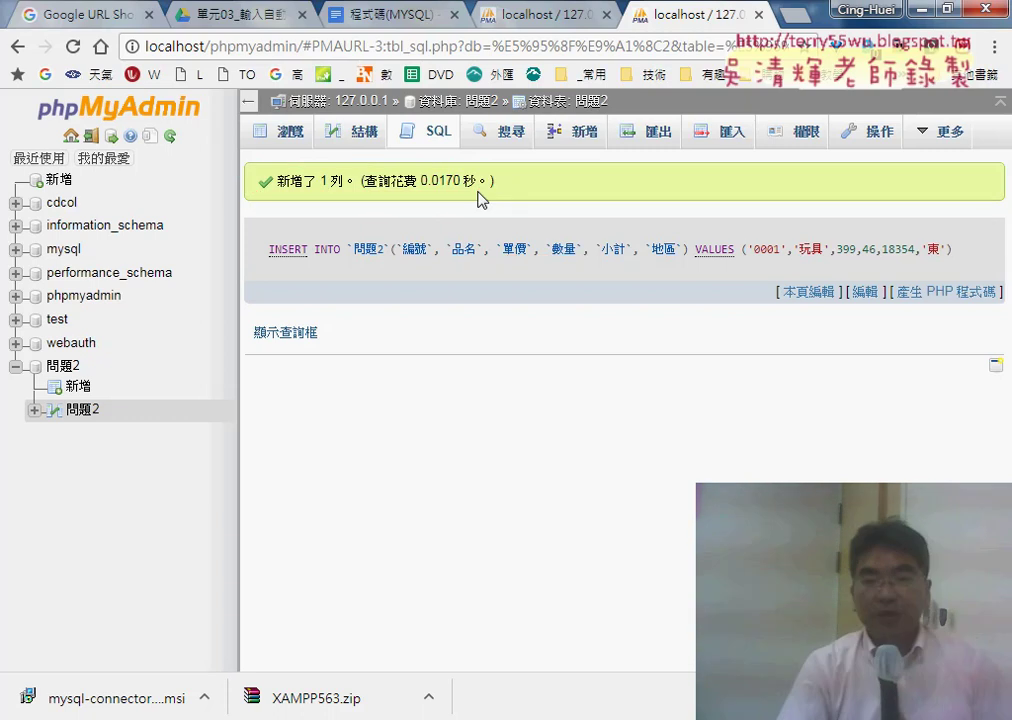
pyautogui.click(84, 411)
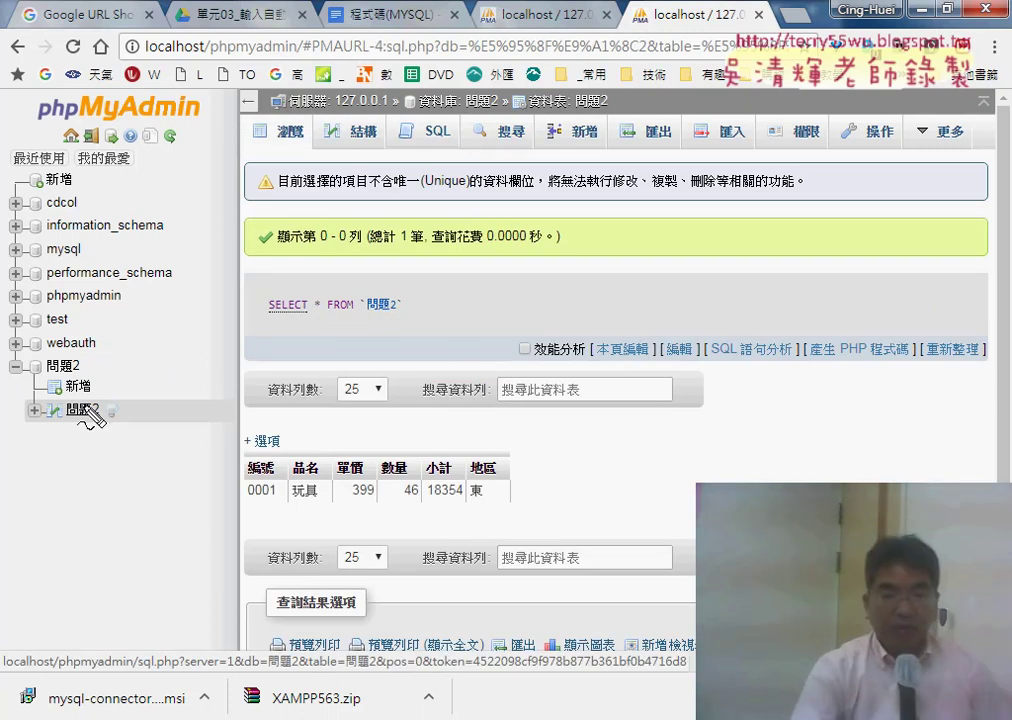
# - Circle the 問題2 table in the tree, clear the drawing, and go to its SQL editor
pyautogui.moveTo(97, 427)
pyautogui.mouseDown()
pyautogui.moveTo(97, 393)
pyautogui.moveTo(230, 491)
pyautogui.moveTo(384, 508)
pyautogui.moveTo(501, 492)
pyautogui.moveTo(320, 478)
pyautogui.moveTo(262, 512)
pyautogui.mouseUp()
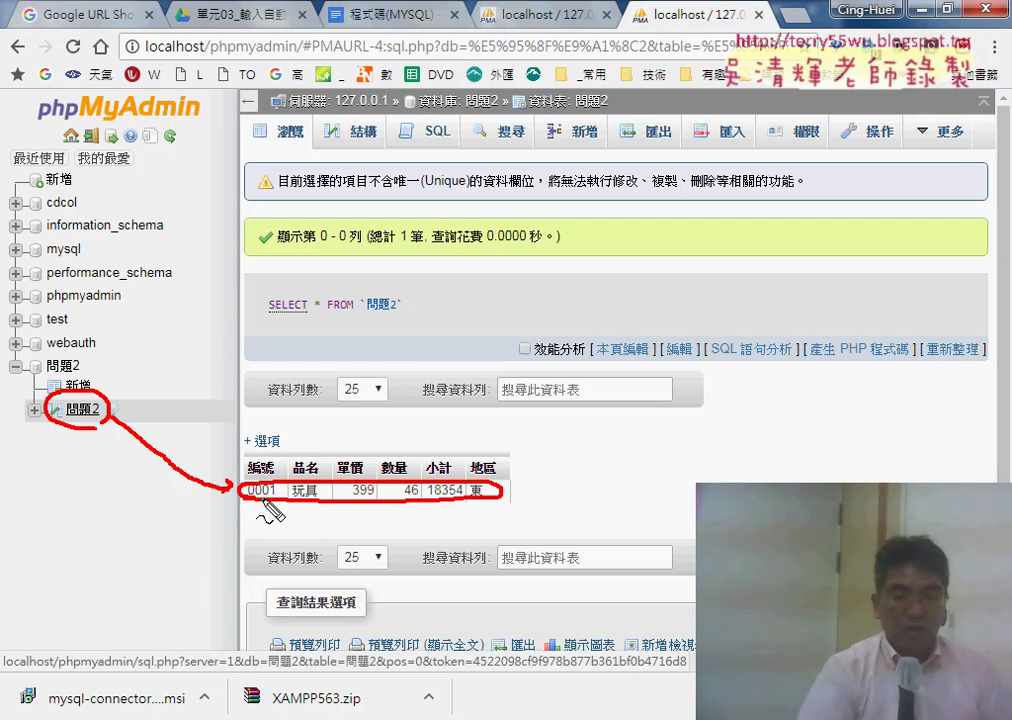
pyautogui.press('Escape')
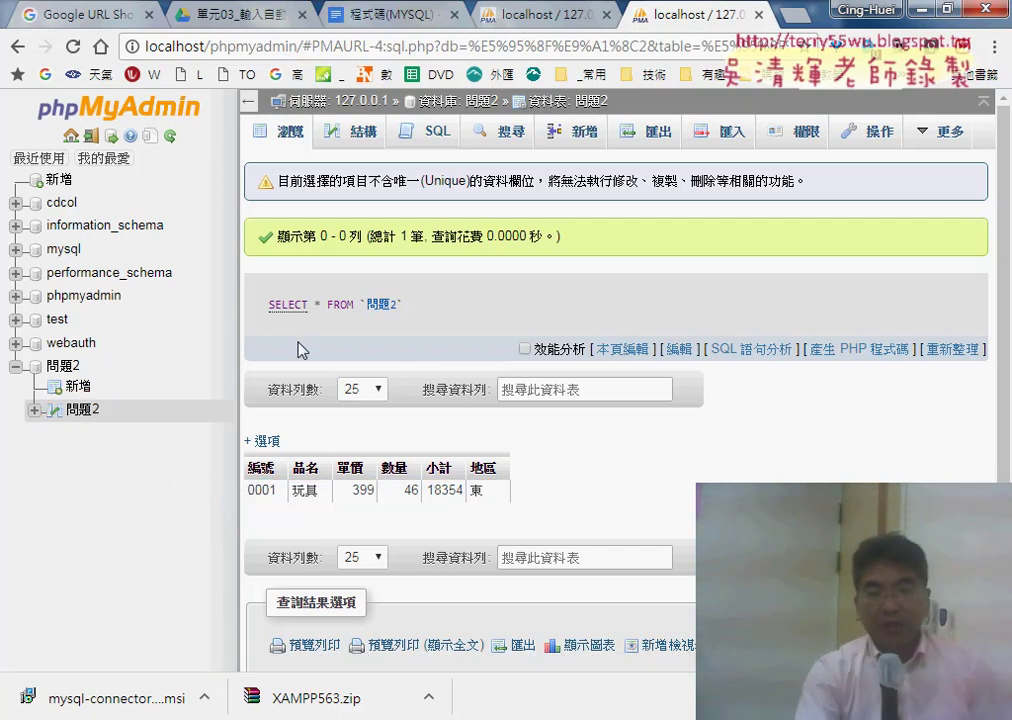
pyautogui.click(430, 140)
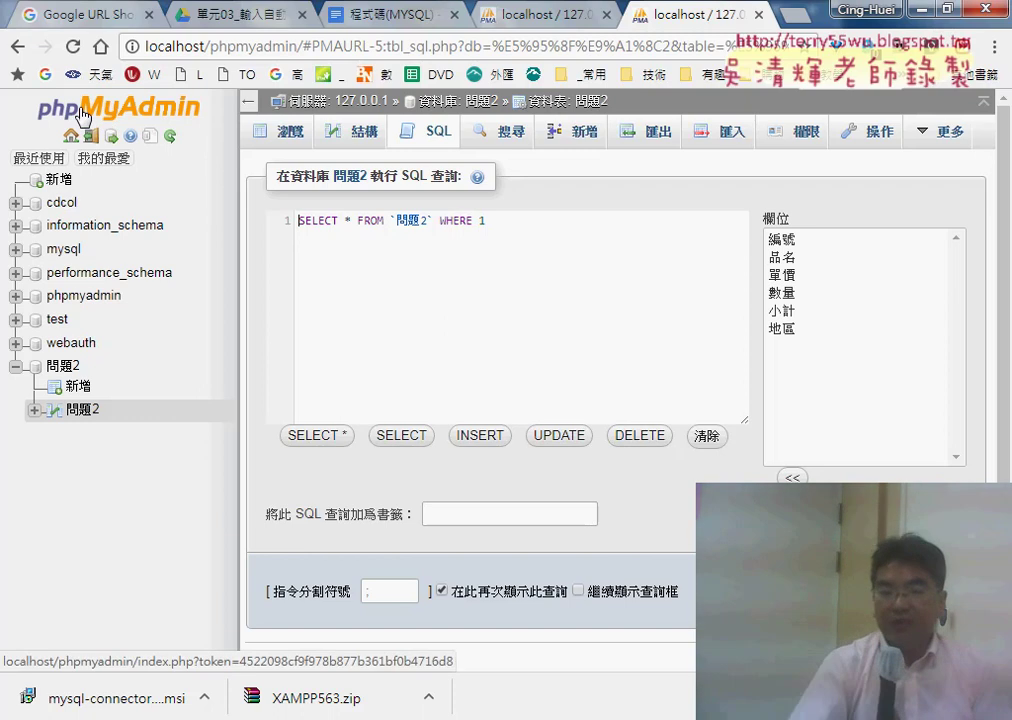
# - Pin Microsoft Office Excel 2007 to the top of the Start menu
pyautogui.click(61, 160)
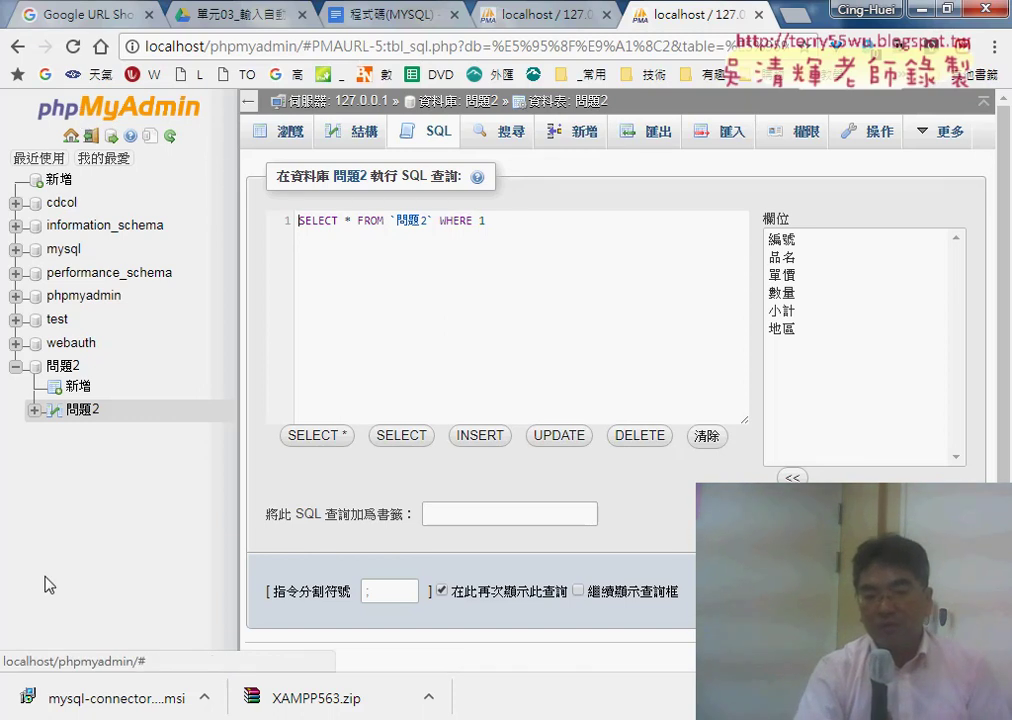
pyautogui.press('super')
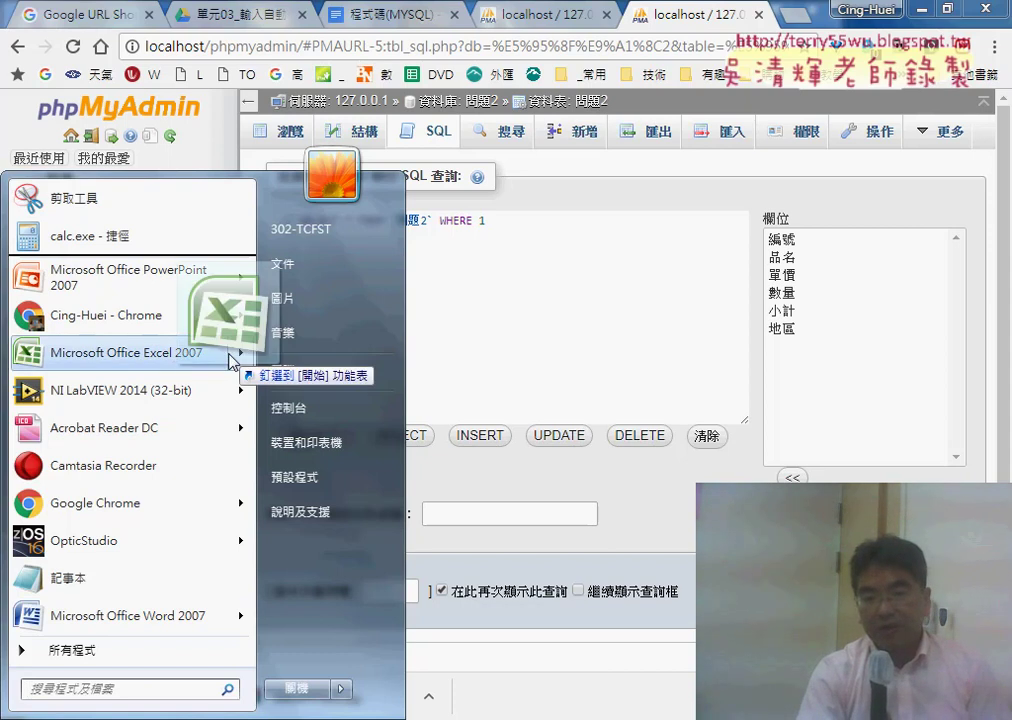
pyautogui.moveTo(186, 362); pyautogui.dragTo(190, 275)
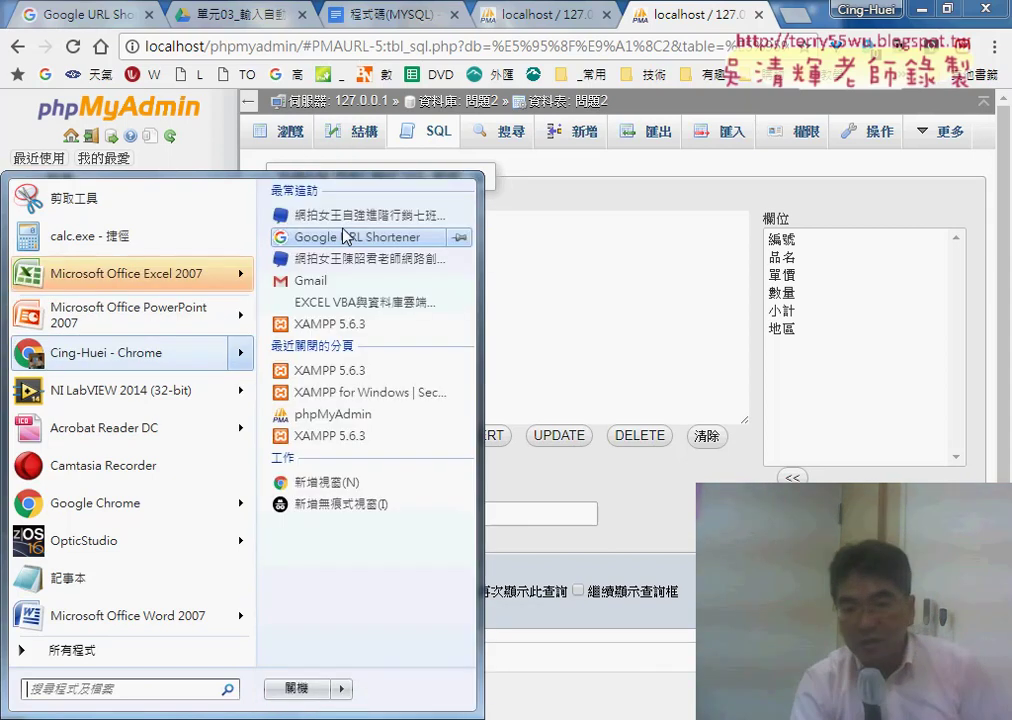
pyautogui.click(181, 355)
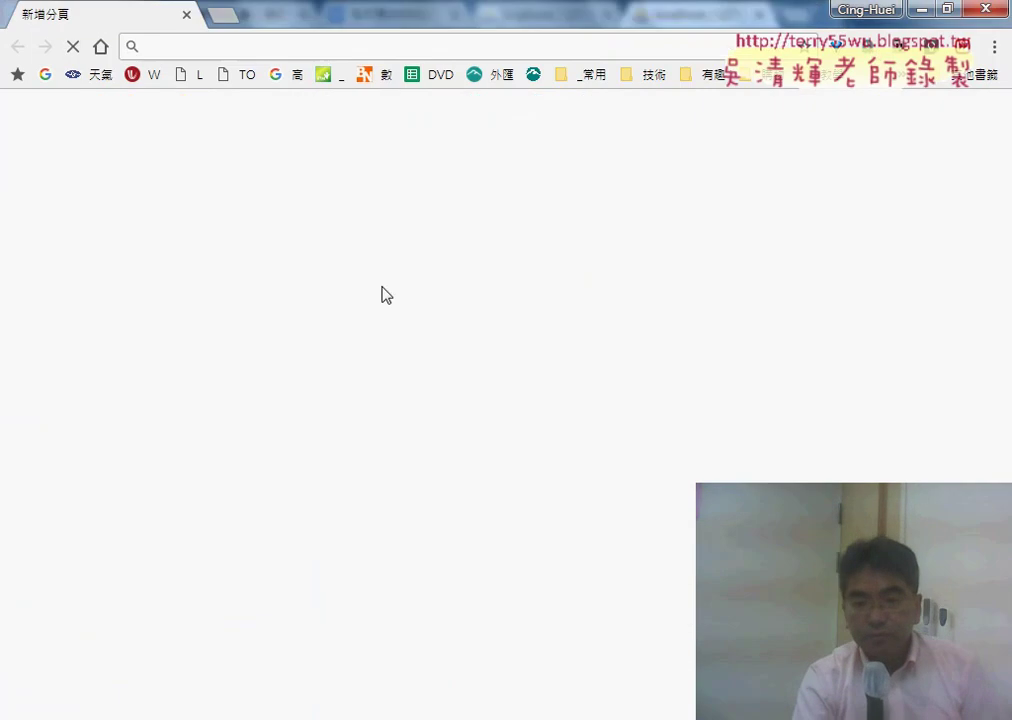
# - Close the stray Chrome window and launch the recent workbook 問題02.xlsm from Start
pyautogui.click(980, 10)
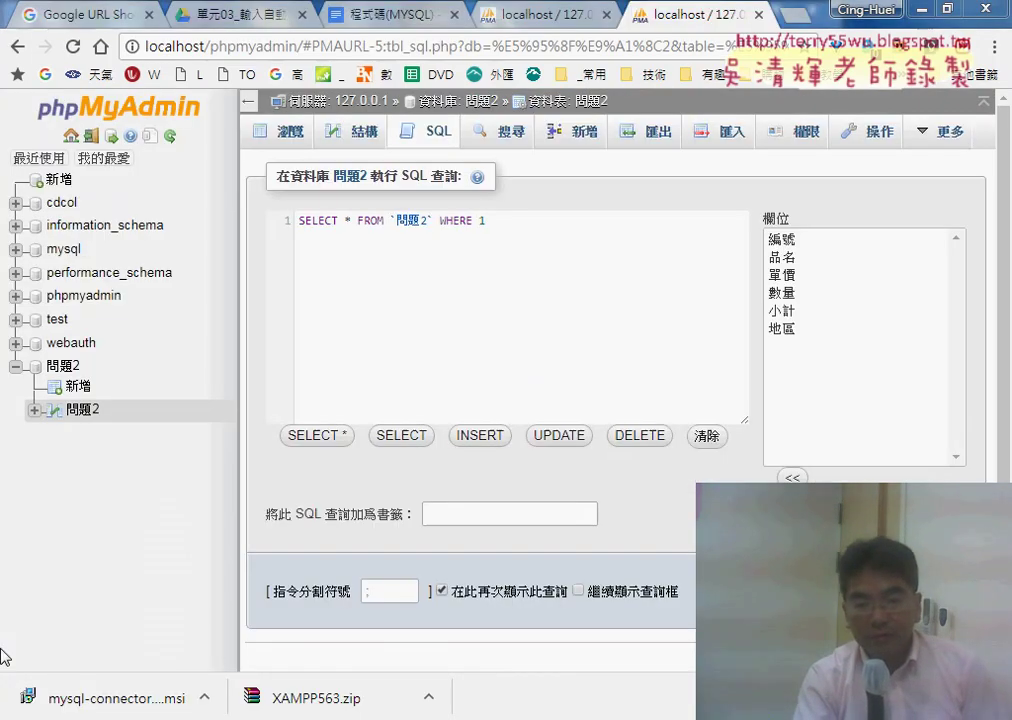
pyautogui.click(8, 712)
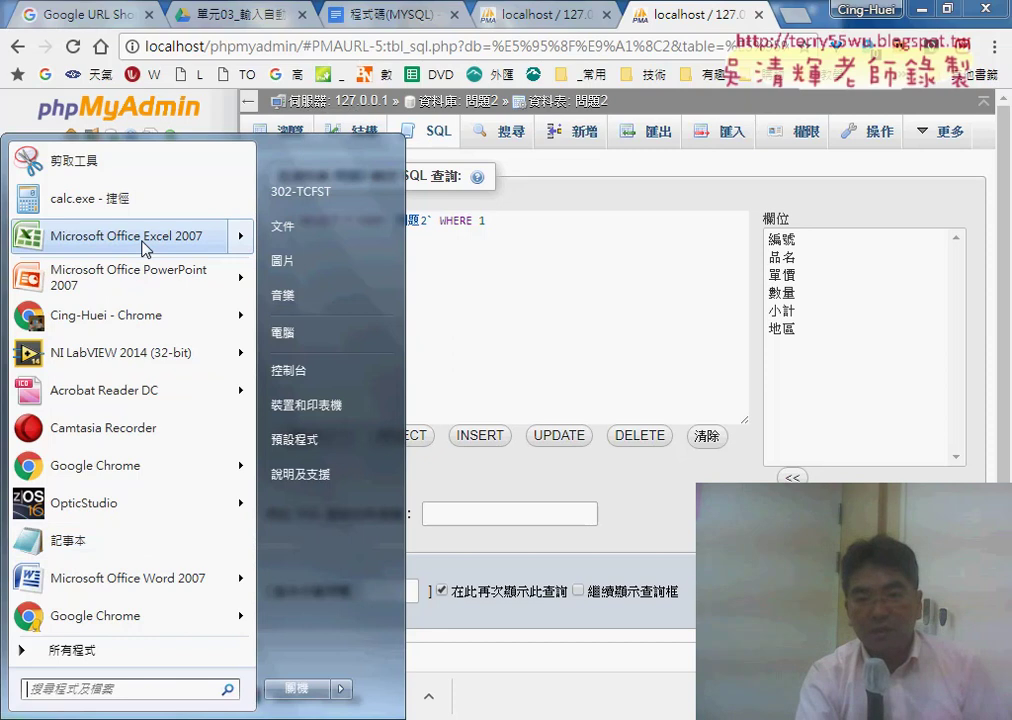
pyautogui.moveTo(126, 236)
pyautogui.click(355, 193)
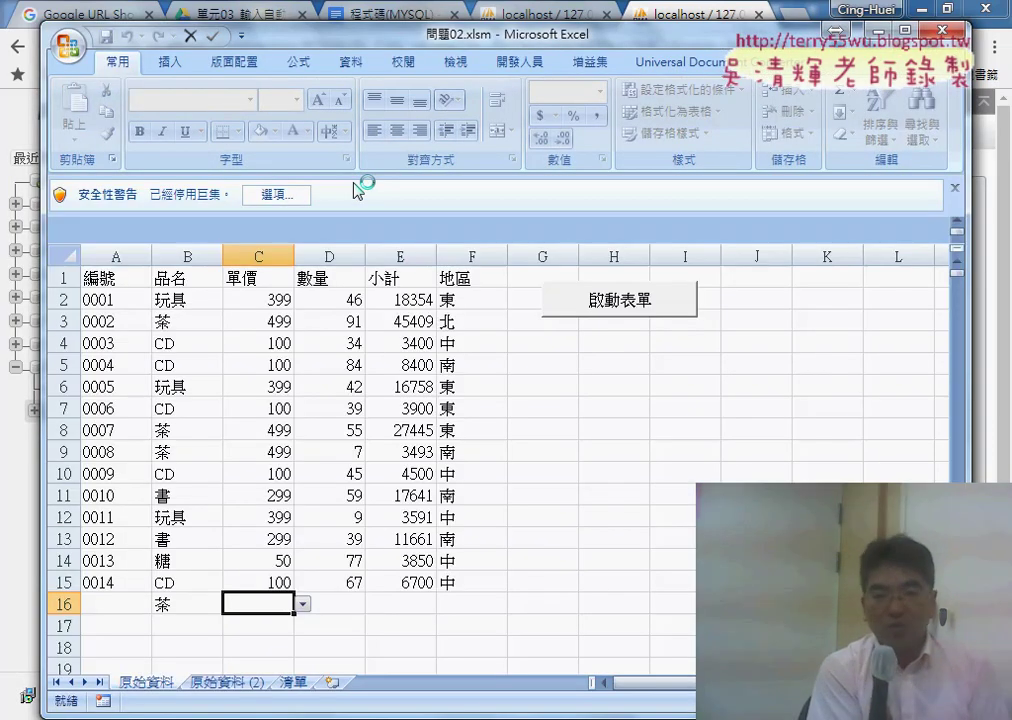
# - Enable macros for 問題02.xlsm, close the sales form, and shrink Excel to reveal phpMyAdmin
pyautogui.click(297, 194)
pyautogui.click(337, 385)
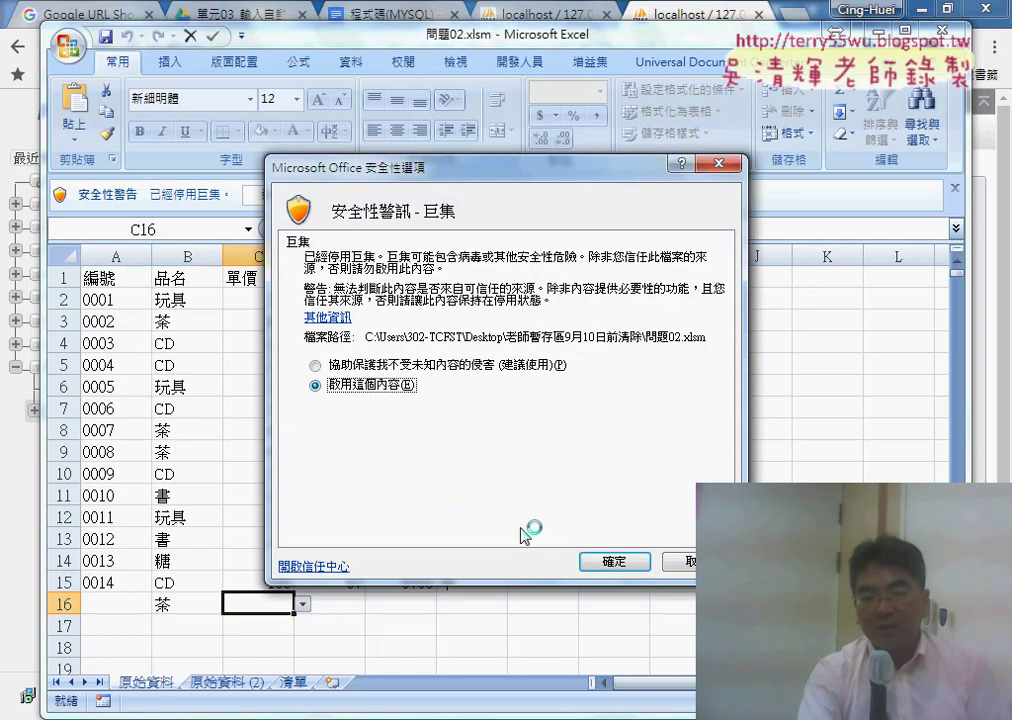
pyautogui.click(614, 562)
pyautogui.click(705, 238)
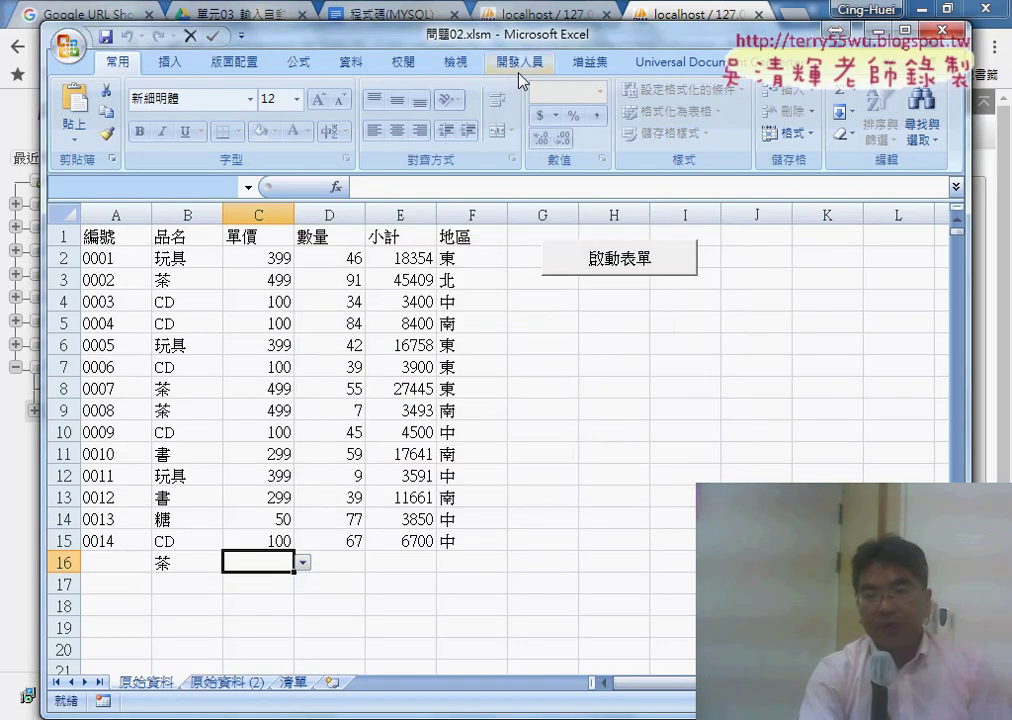
pyautogui.moveTo(690, 34); pyautogui.dragTo(690, 210)
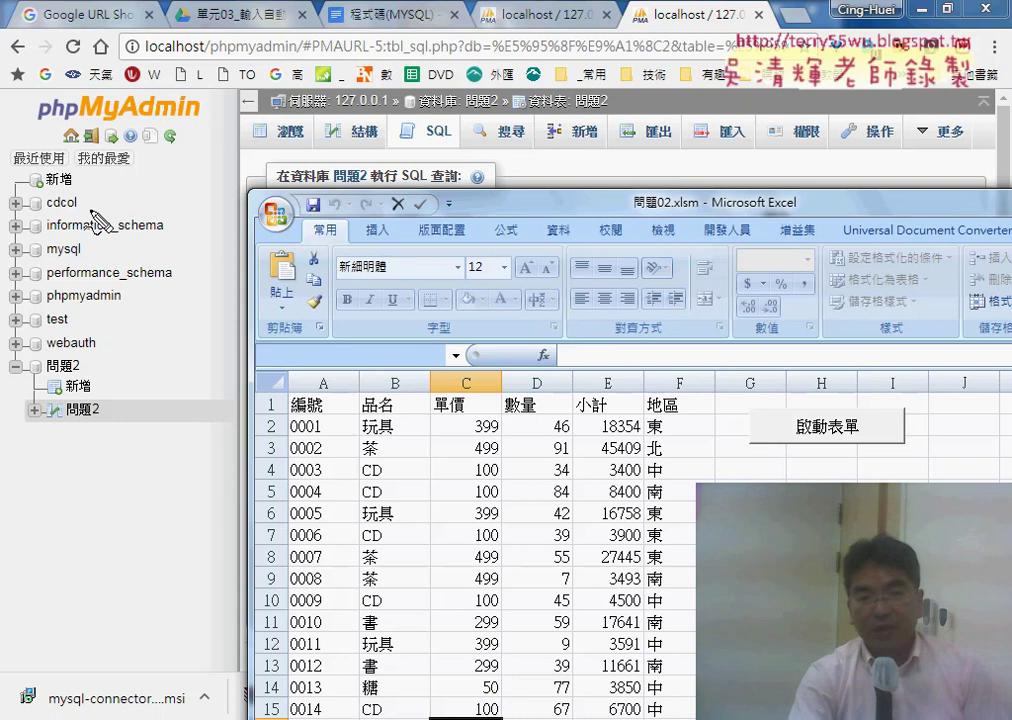
pyautogui.moveTo(165, 72); pyautogui.dragTo(130, 70)
pyautogui.moveTo(640, 442)
pyautogui.mouseDown()
pyautogui.moveTo(326, 433)
pyautogui.moveTo(576, 436)
pyautogui.moveTo(341, 433)
pyautogui.moveTo(127, 407)
pyautogui.moveTo(142, 420)
pyautogui.mouseUp()
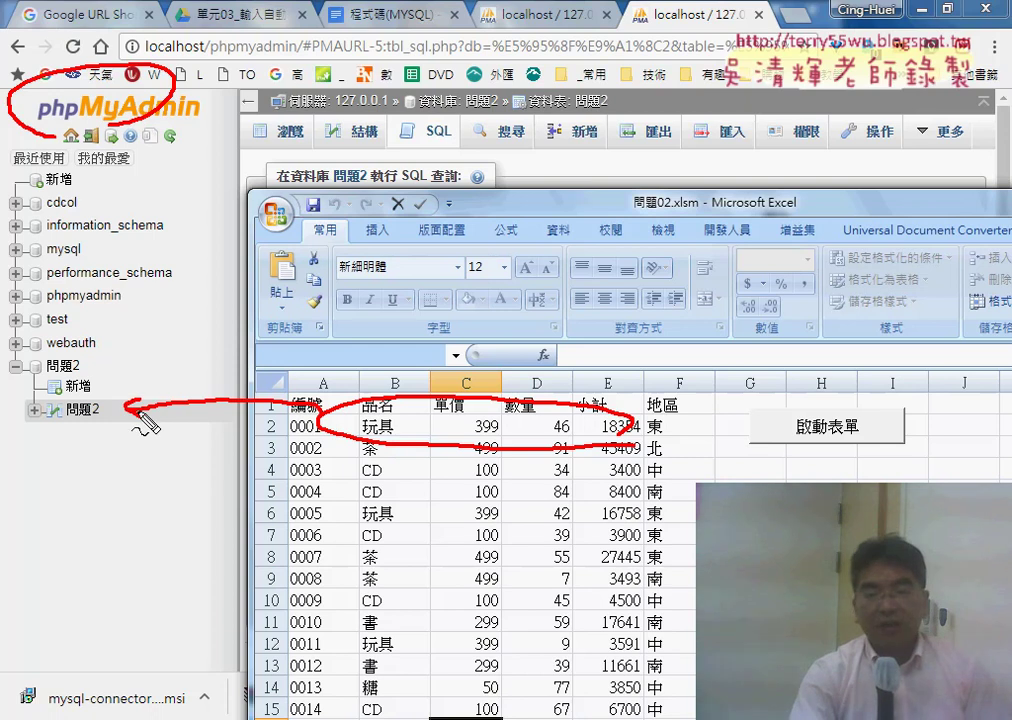
pyautogui.moveTo(123, 331)
pyautogui.mouseDown()
pyautogui.moveTo(104, 360)
pyautogui.moveTo(180, 368)
pyautogui.moveTo(170, 322)
pyautogui.moveTo(181, 322)
pyautogui.mouseUp()
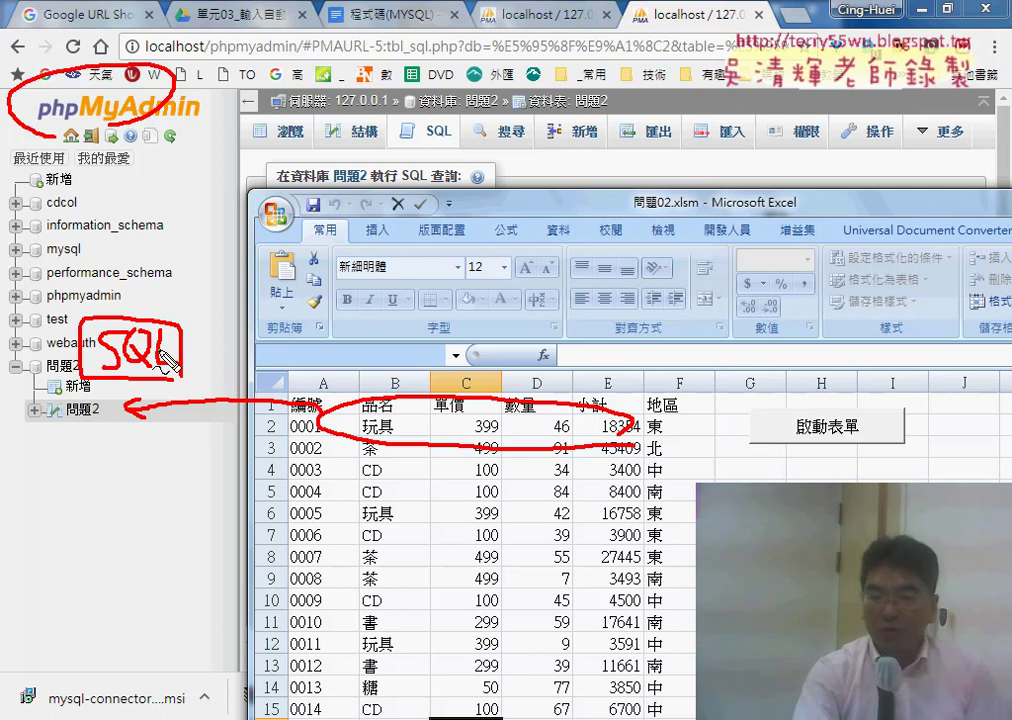
pyautogui.moveTo(206, 357); pyautogui.dragTo(224, 350)
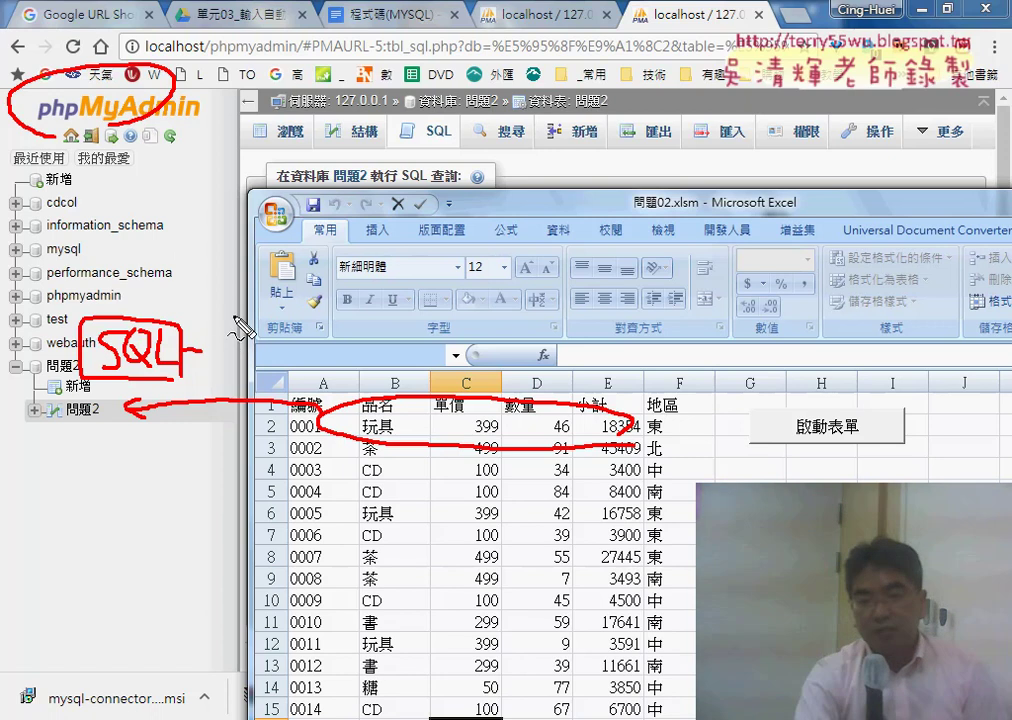
pyautogui.moveTo(212, 370); pyautogui.dragTo(235, 320)
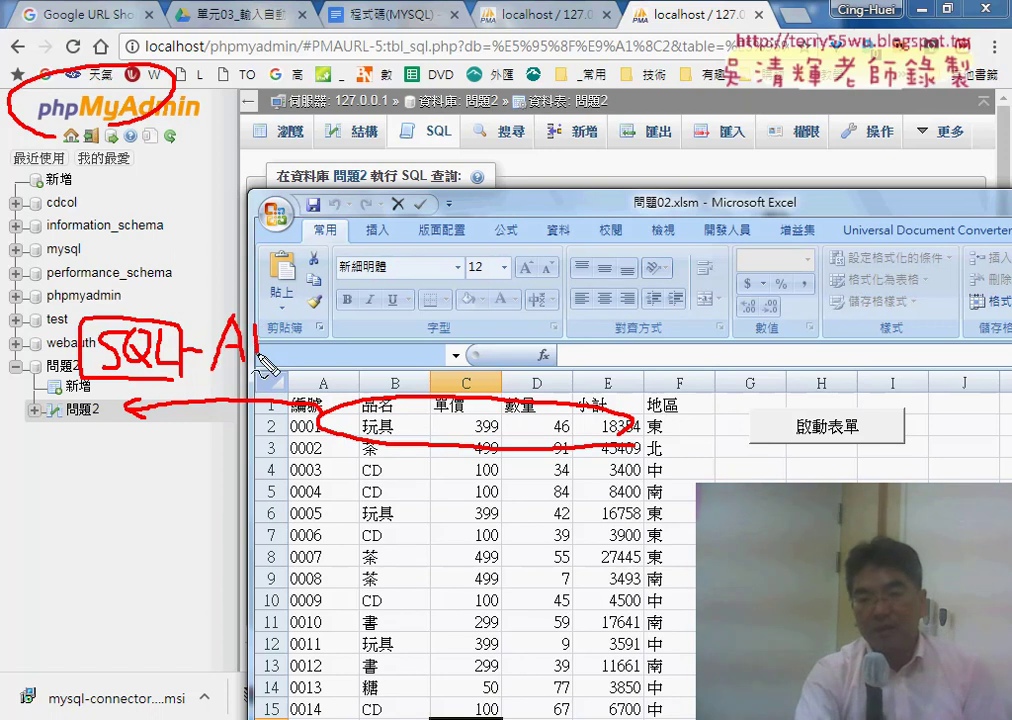
pyautogui.moveTo(295, 355); pyautogui.dragTo(300, 330)
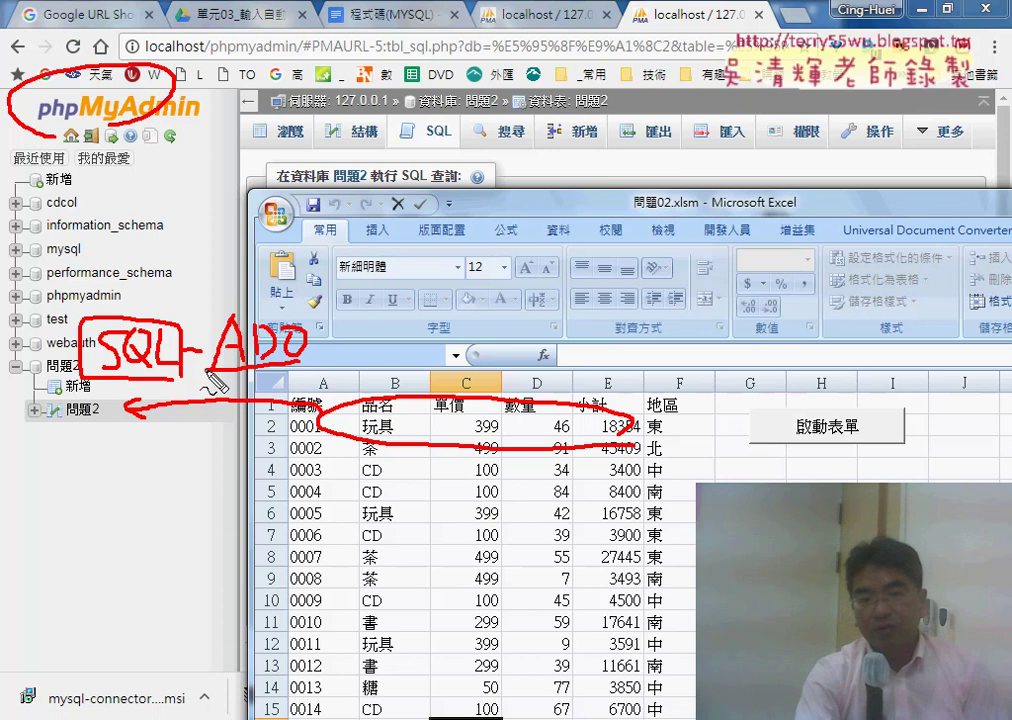
pyautogui.moveTo(207, 370); pyautogui.dragTo(320, 372)
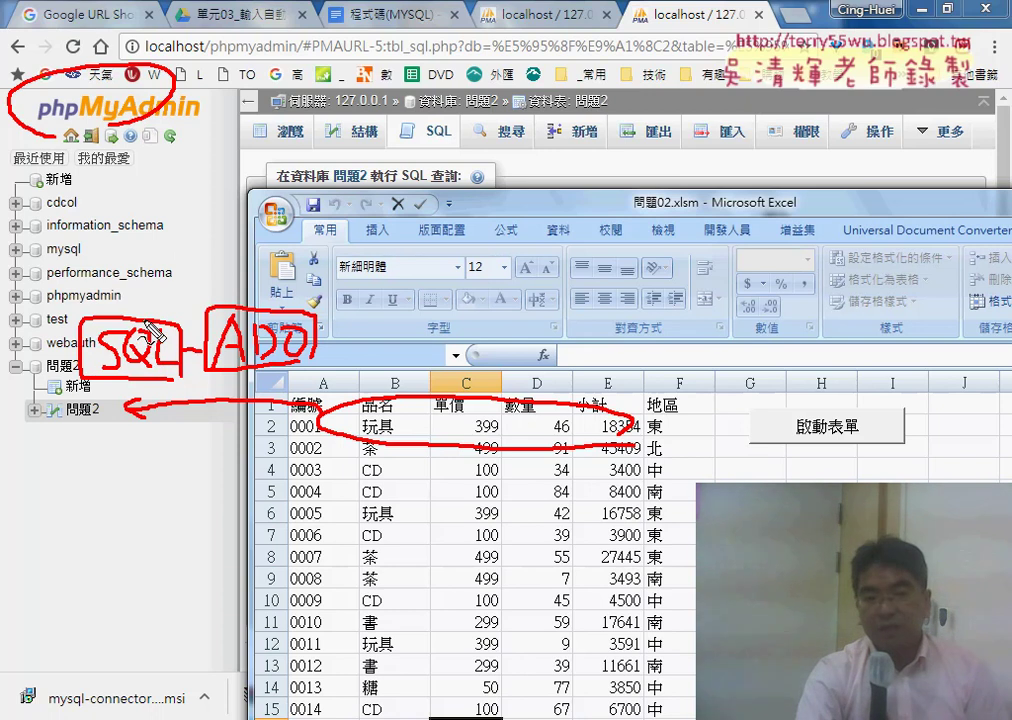
pyautogui.moveTo(78, 366); pyautogui.dragTo(54, 405)
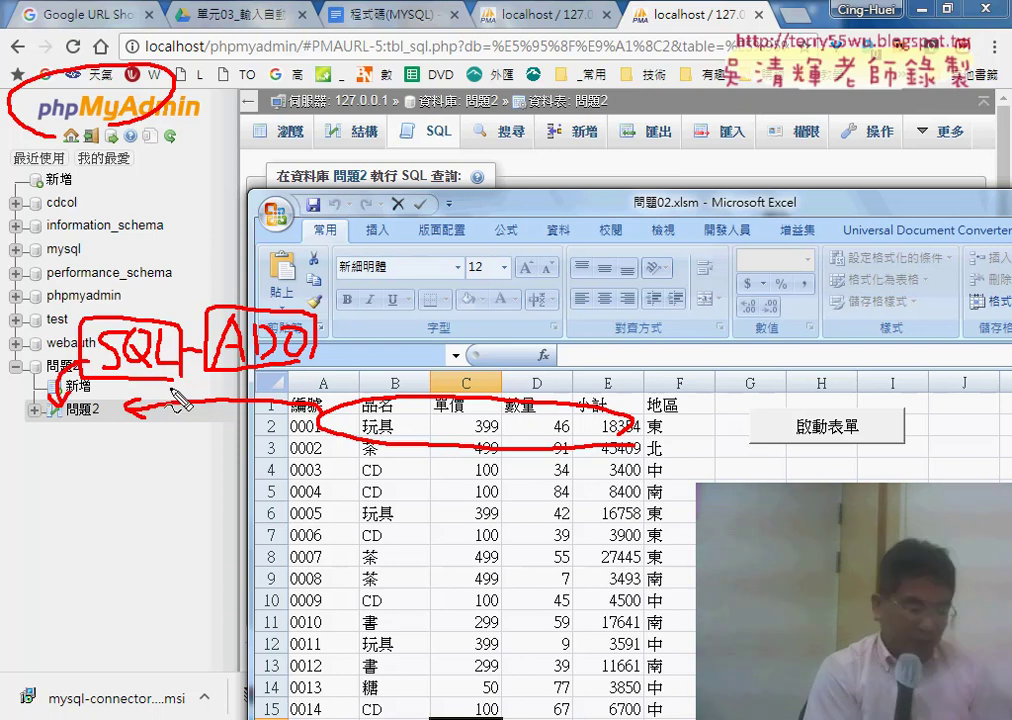
pyautogui.press('Escape')
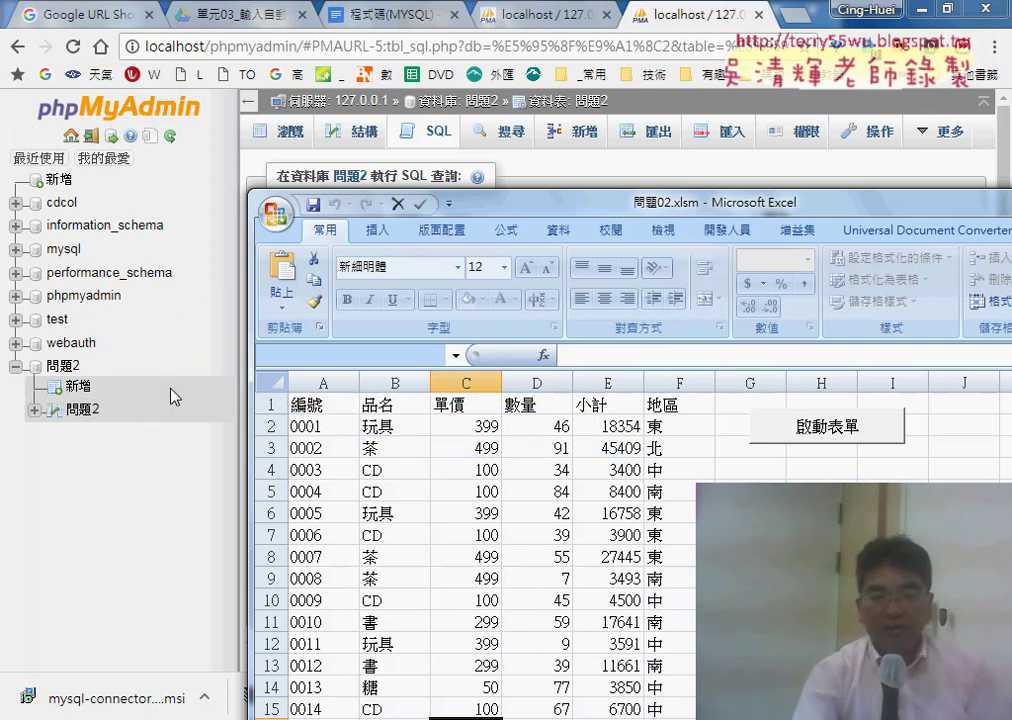
# - Bring the browser forward, browse the 問題2 table's row, and return to its SQL editor
pyautogui.click(92, 414)
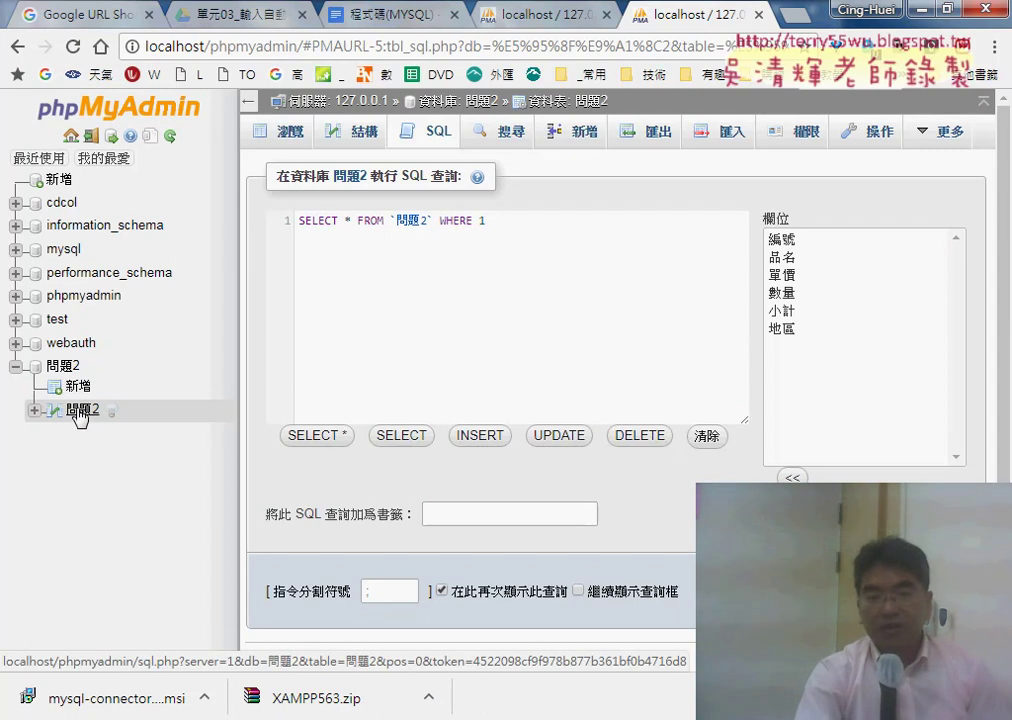
pyautogui.click(82, 411)
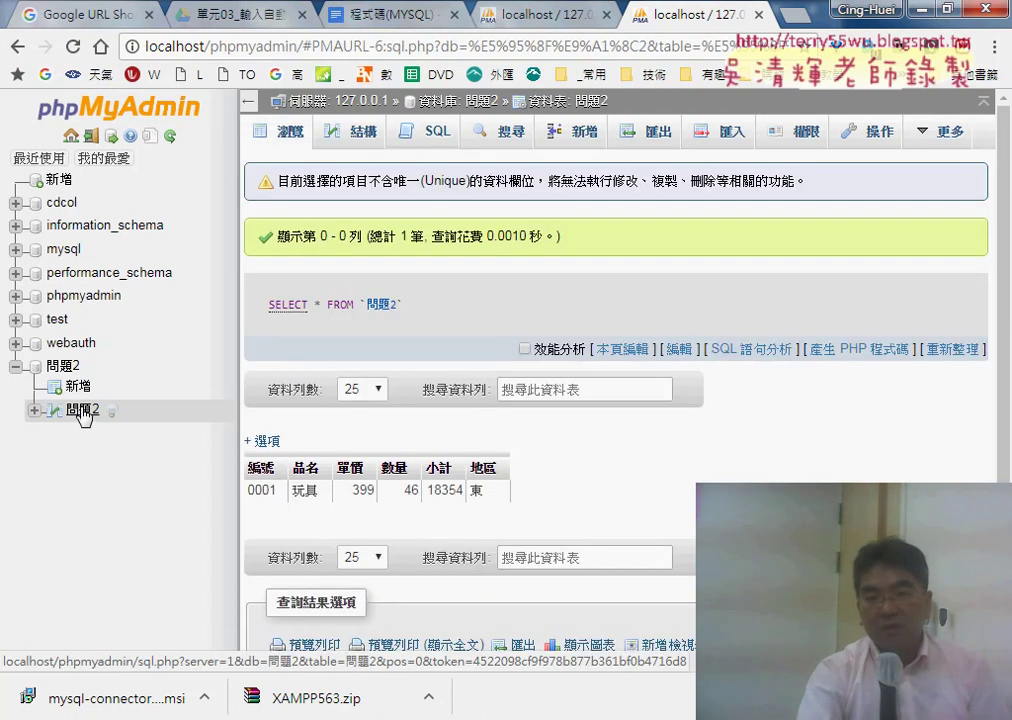
pyautogui.click(435, 137)
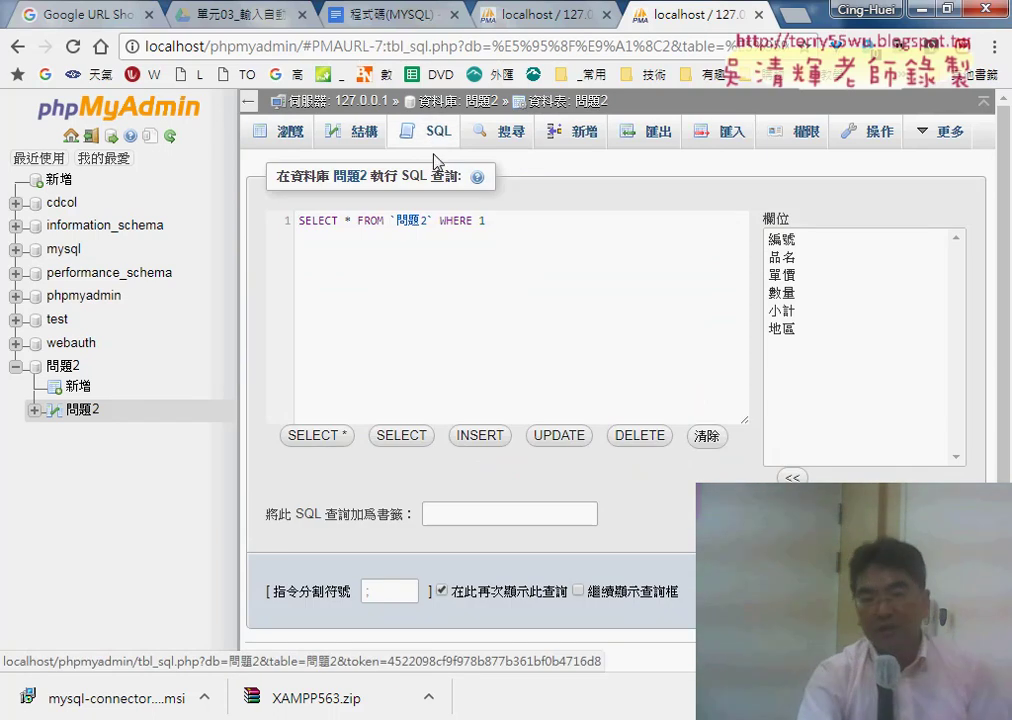
# - Load the INSERT INTO template for 問題2 and select its [value-1]…[value-6] placeholders
pyautogui.click(480, 436)
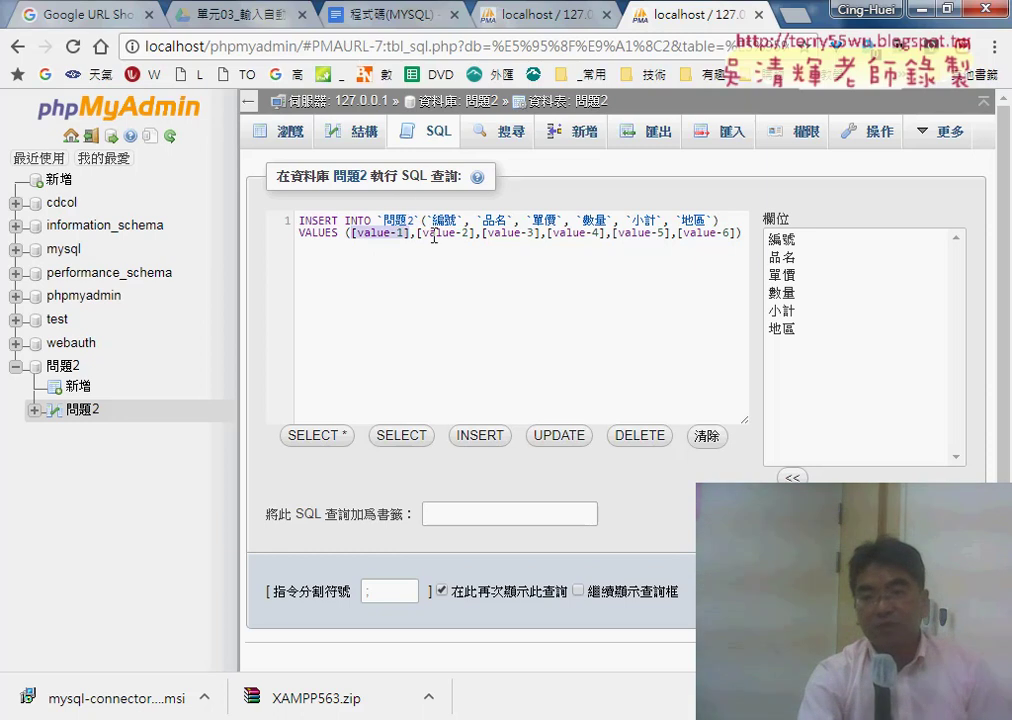
pyautogui.moveTo(434, 236); pyautogui.dragTo(737, 236)
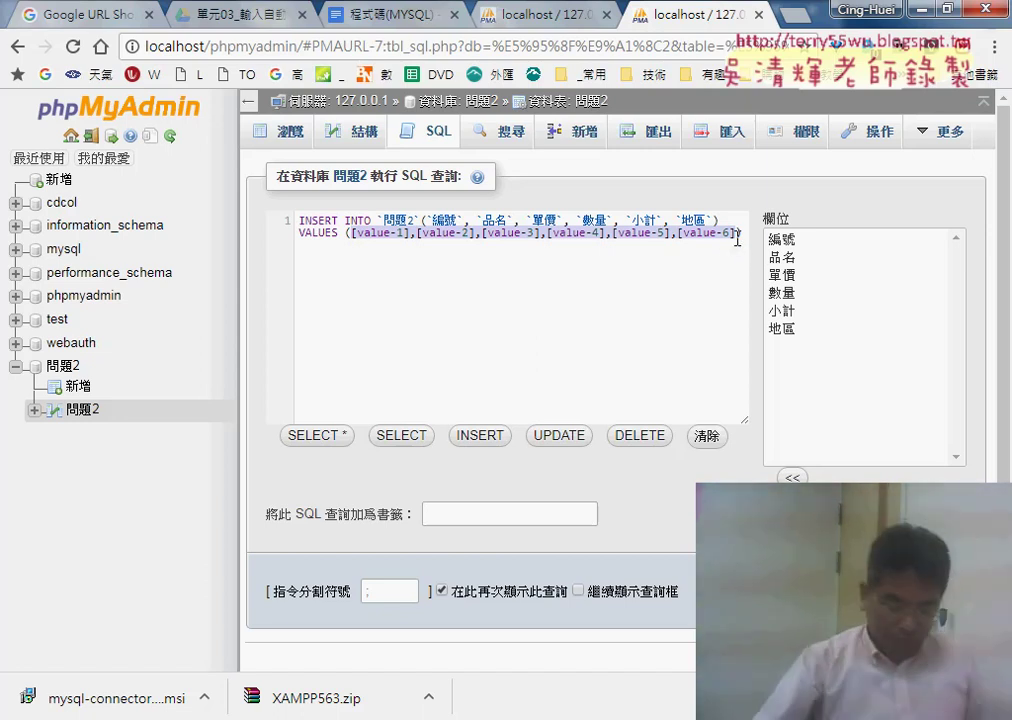
pyautogui.moveTo(737, 238); pyautogui.dragTo(727, 238)
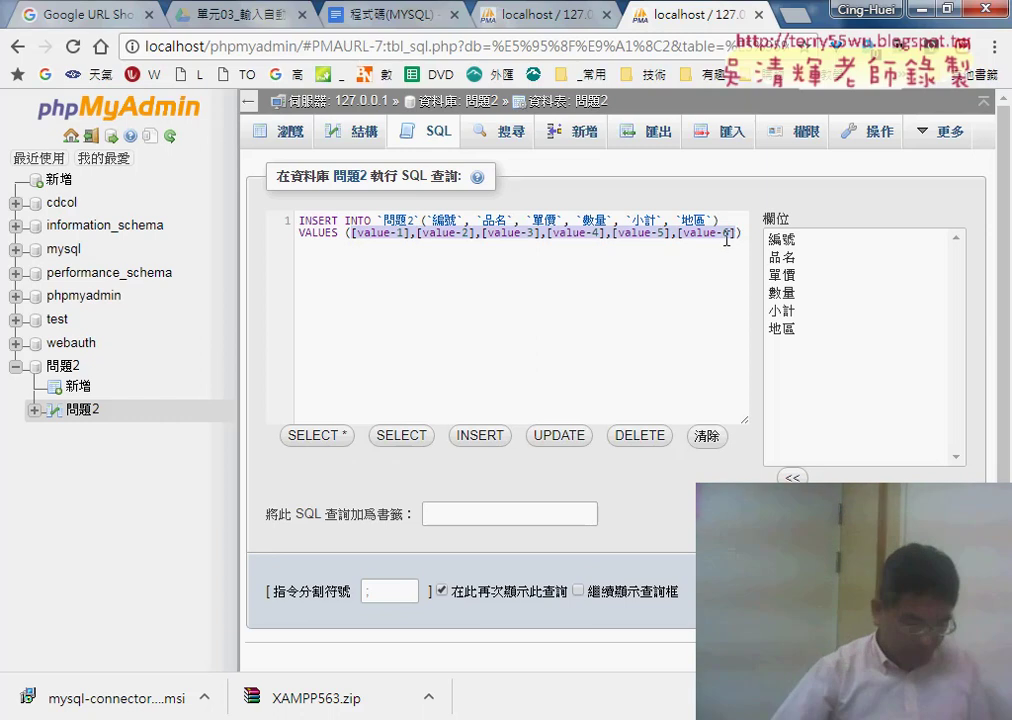